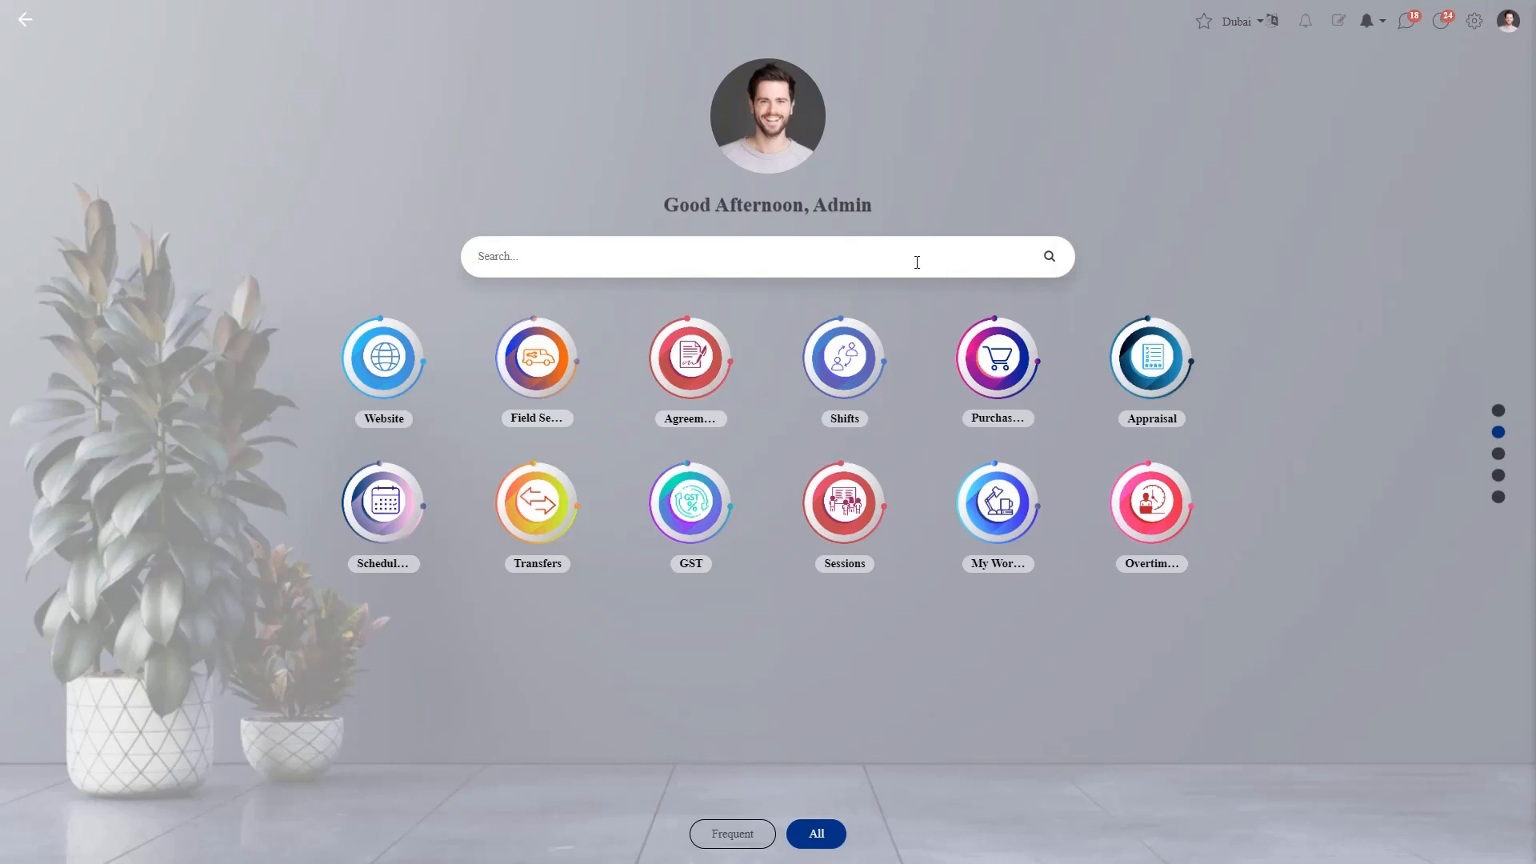
Step: Find the Purchase app with the search "pur" and open its Vendors list
text(pur)
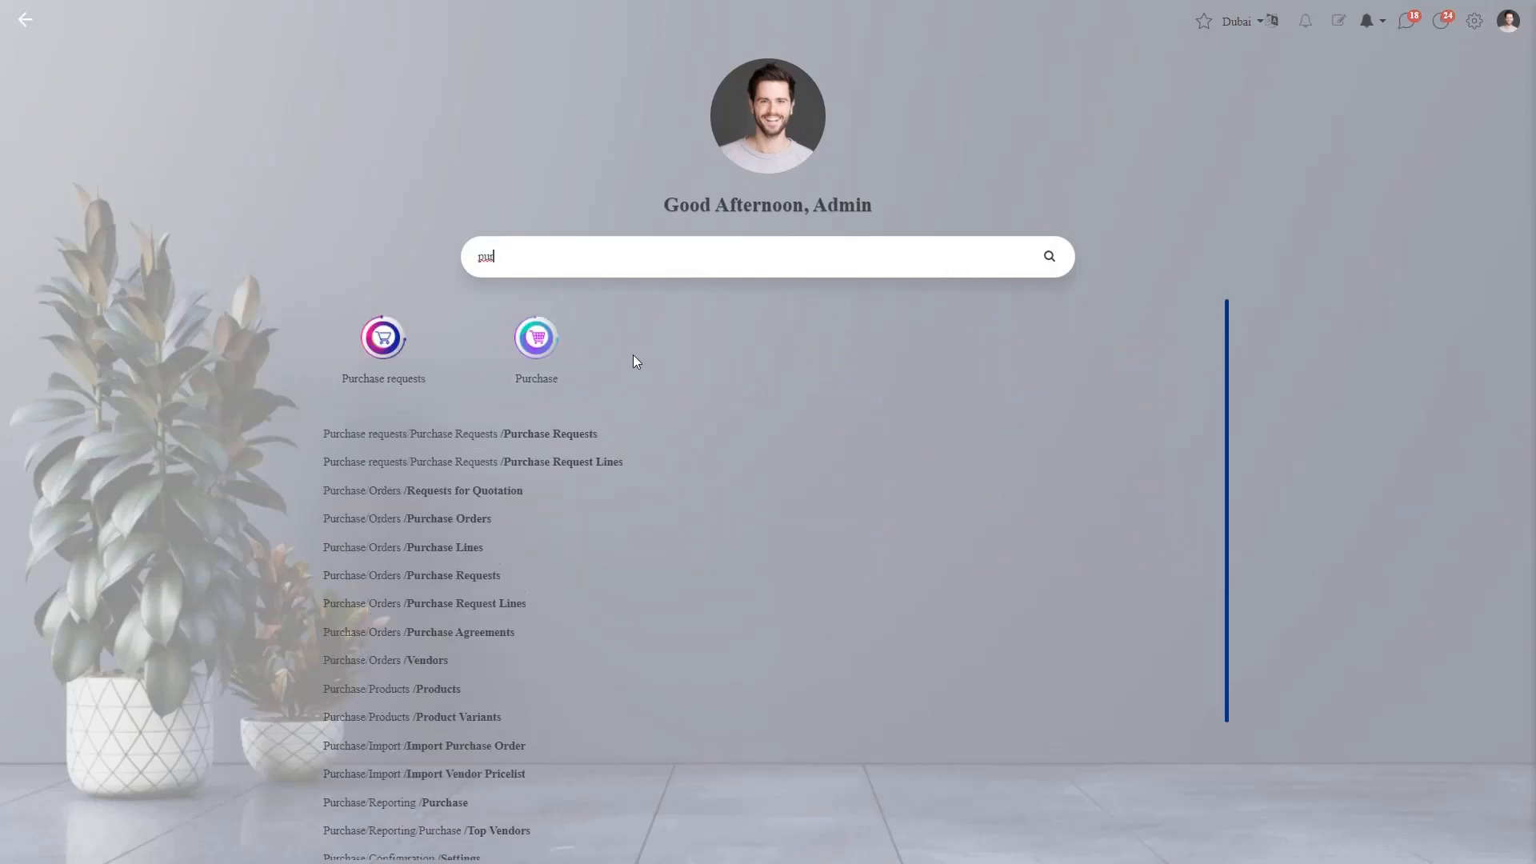
click(537, 352)
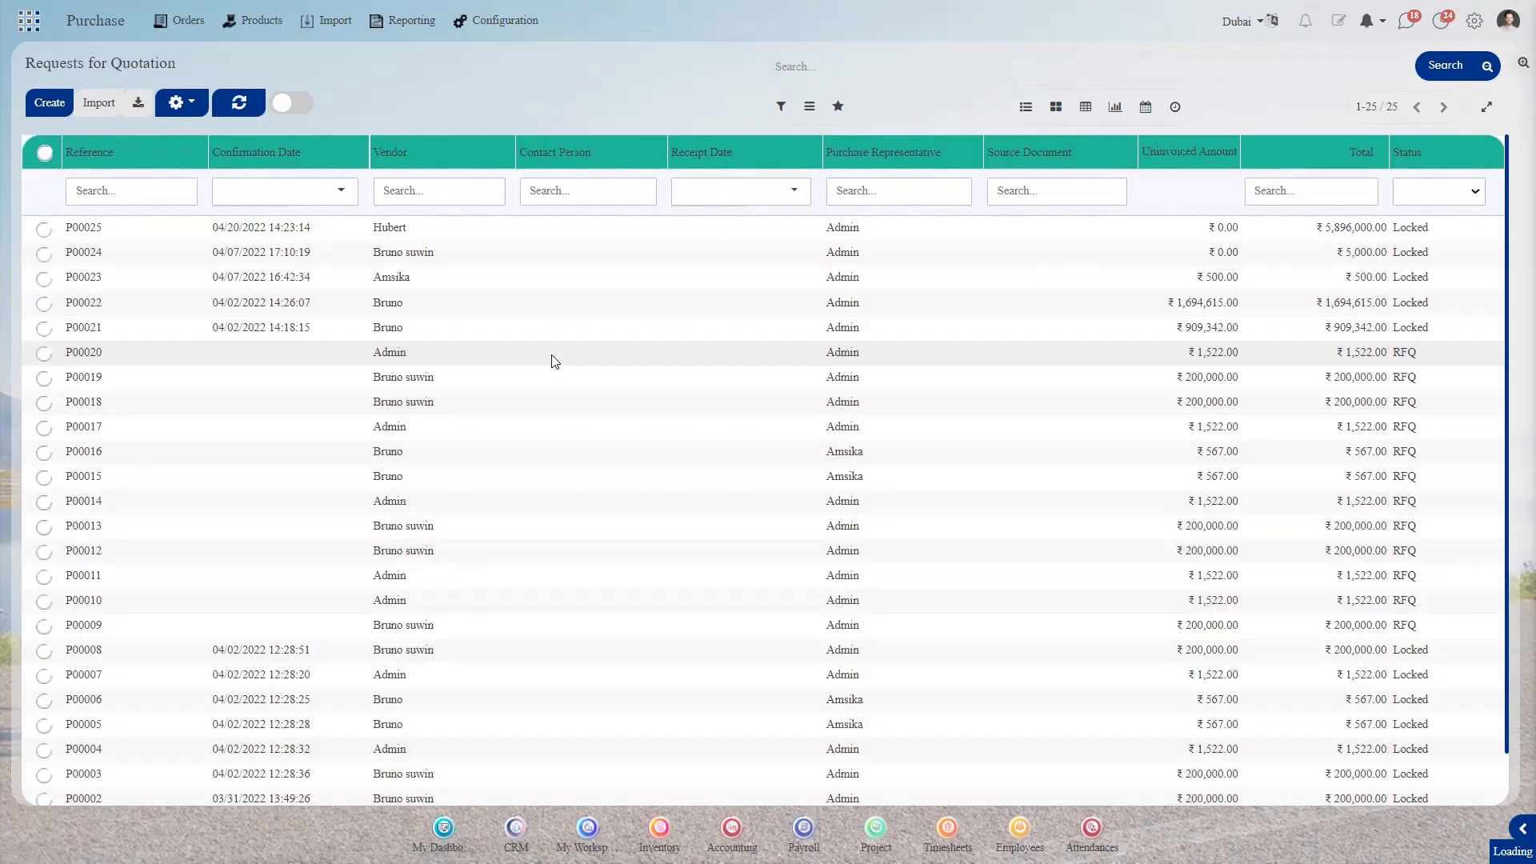
click(174, 22)
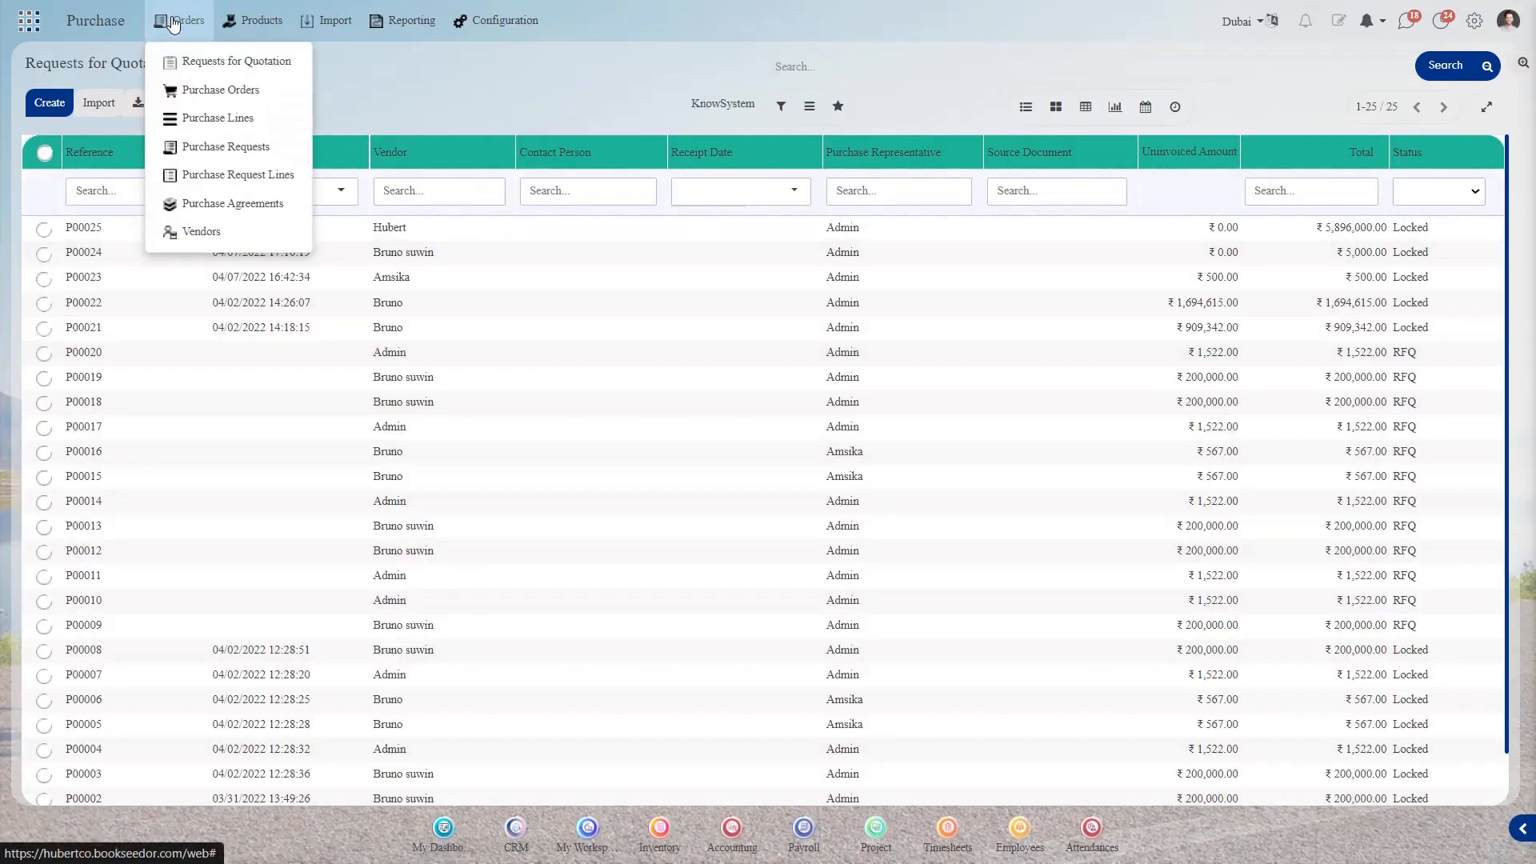
click(210, 231)
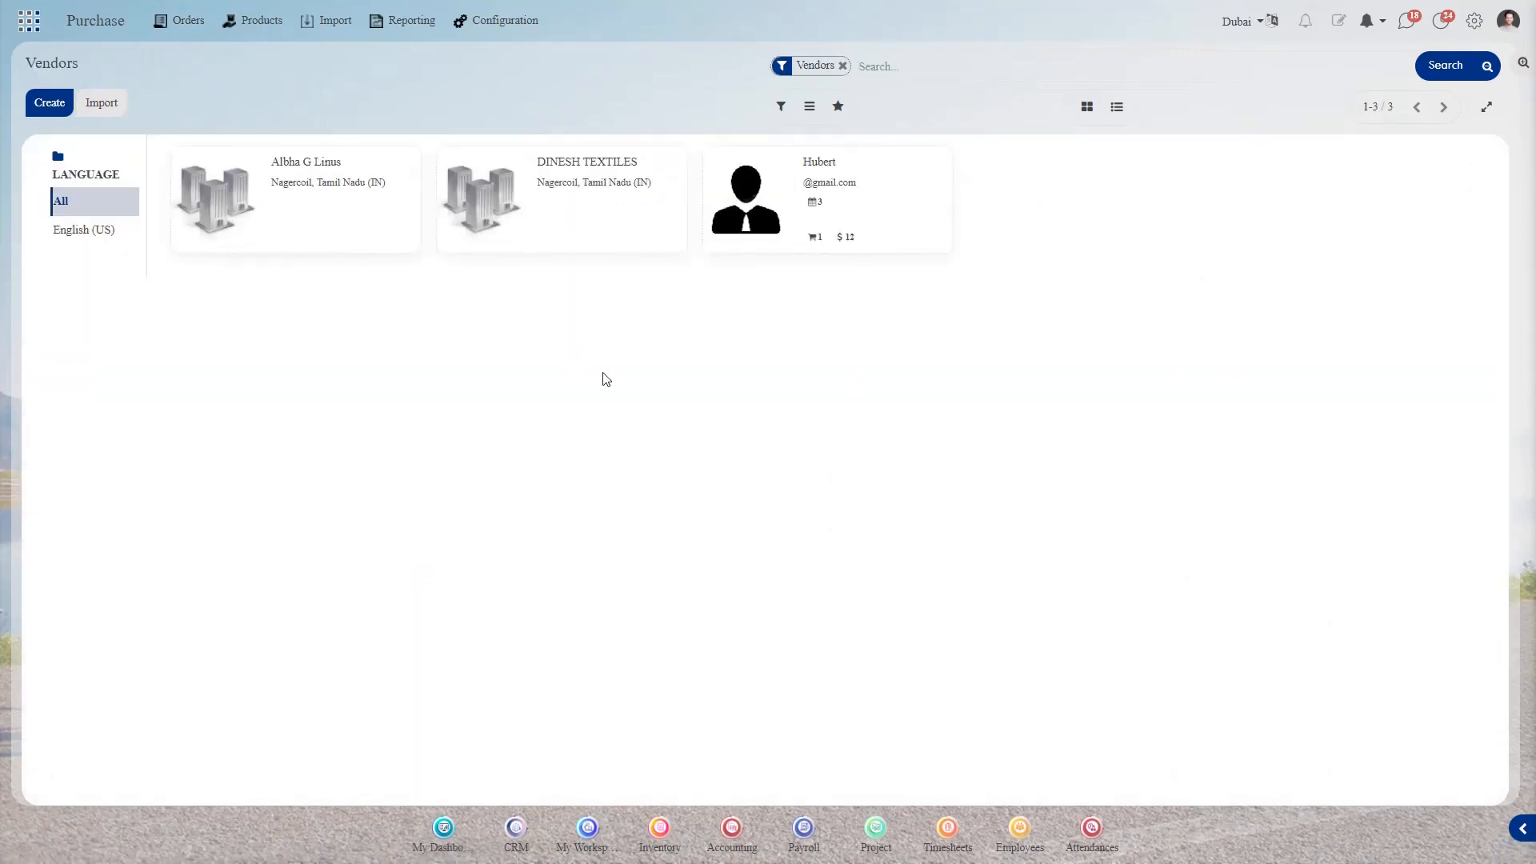
Step: Create a new company vendor named Amsi High school from the place suggestion so its address fields are filled in
click(42, 107)
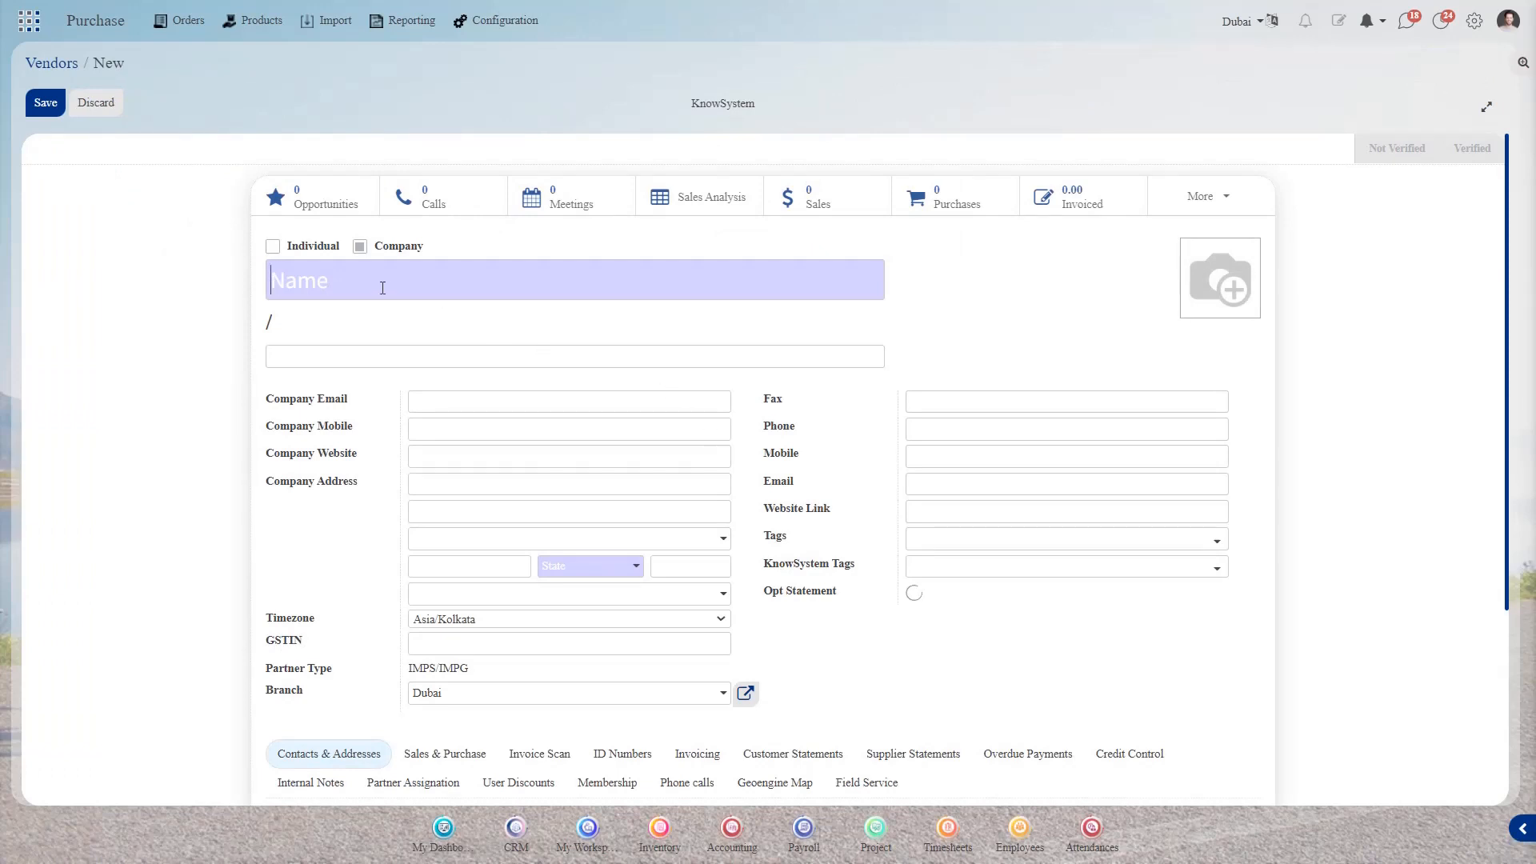
text(Amsi)
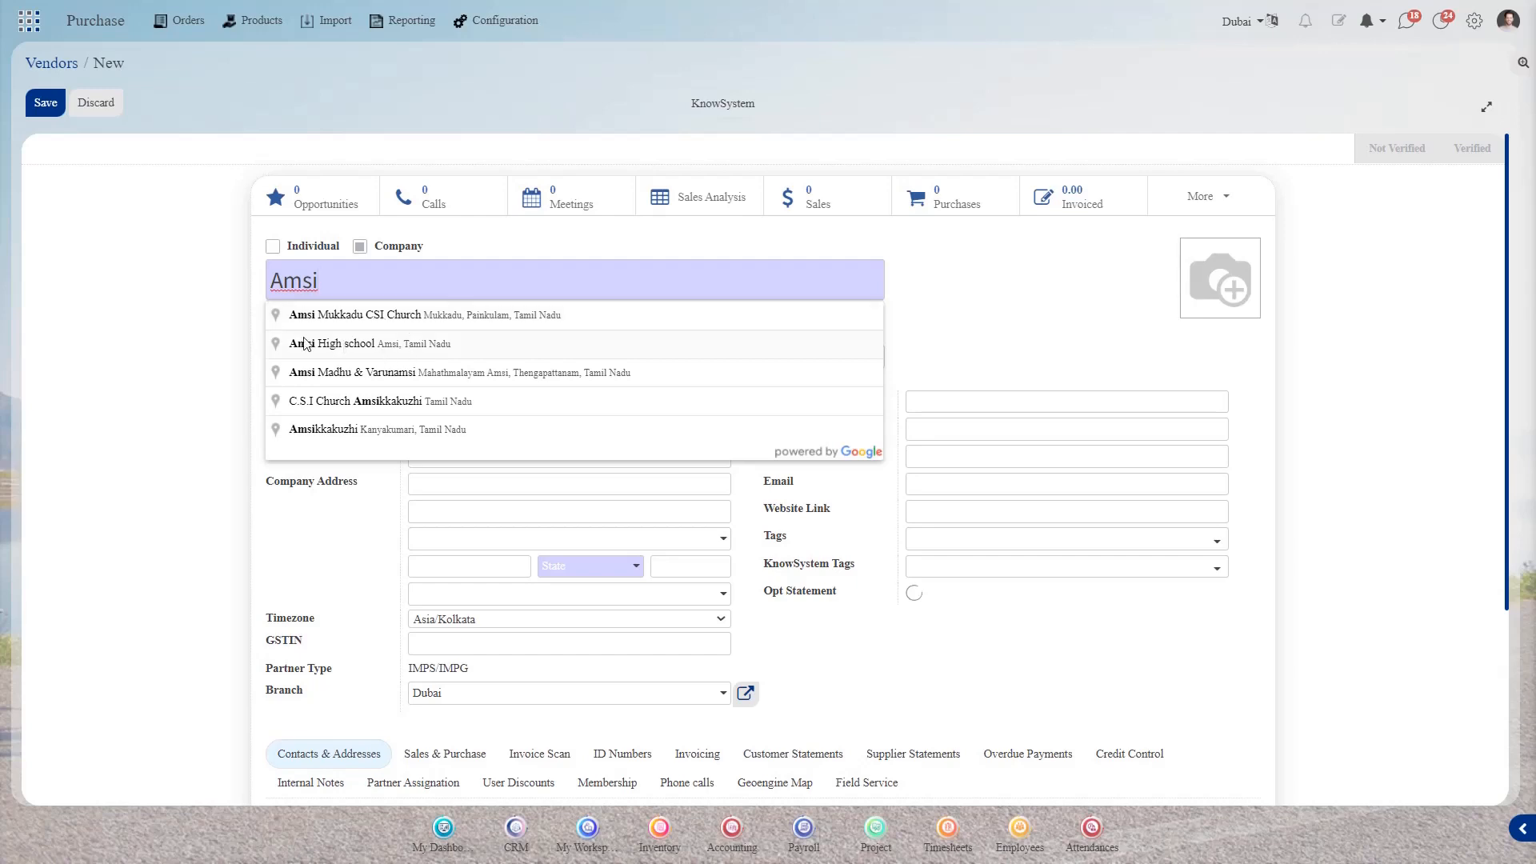
click(370, 350)
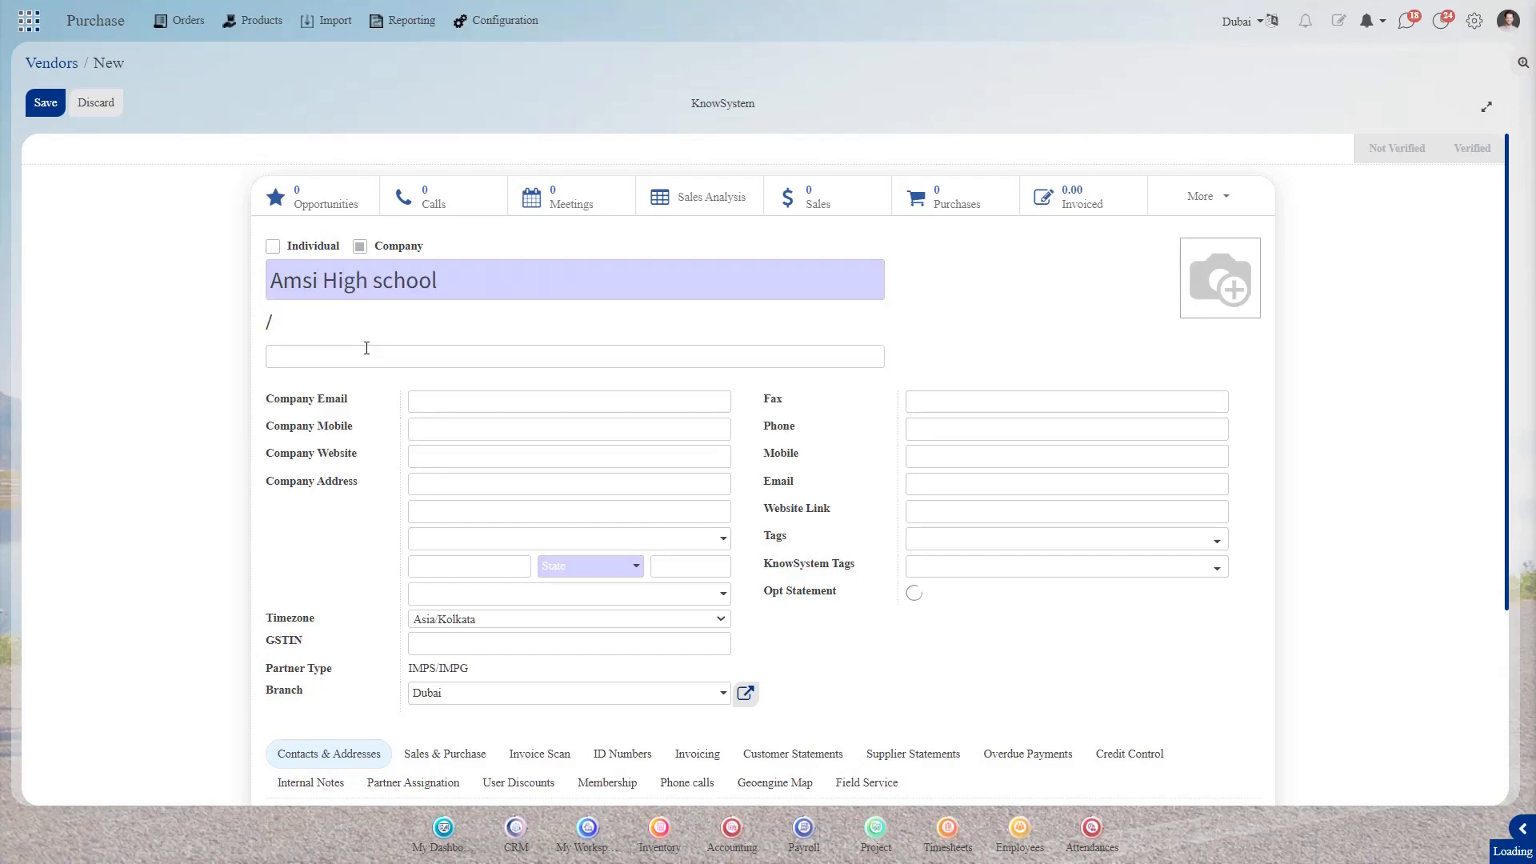
scroll(248, 504, down, 2)
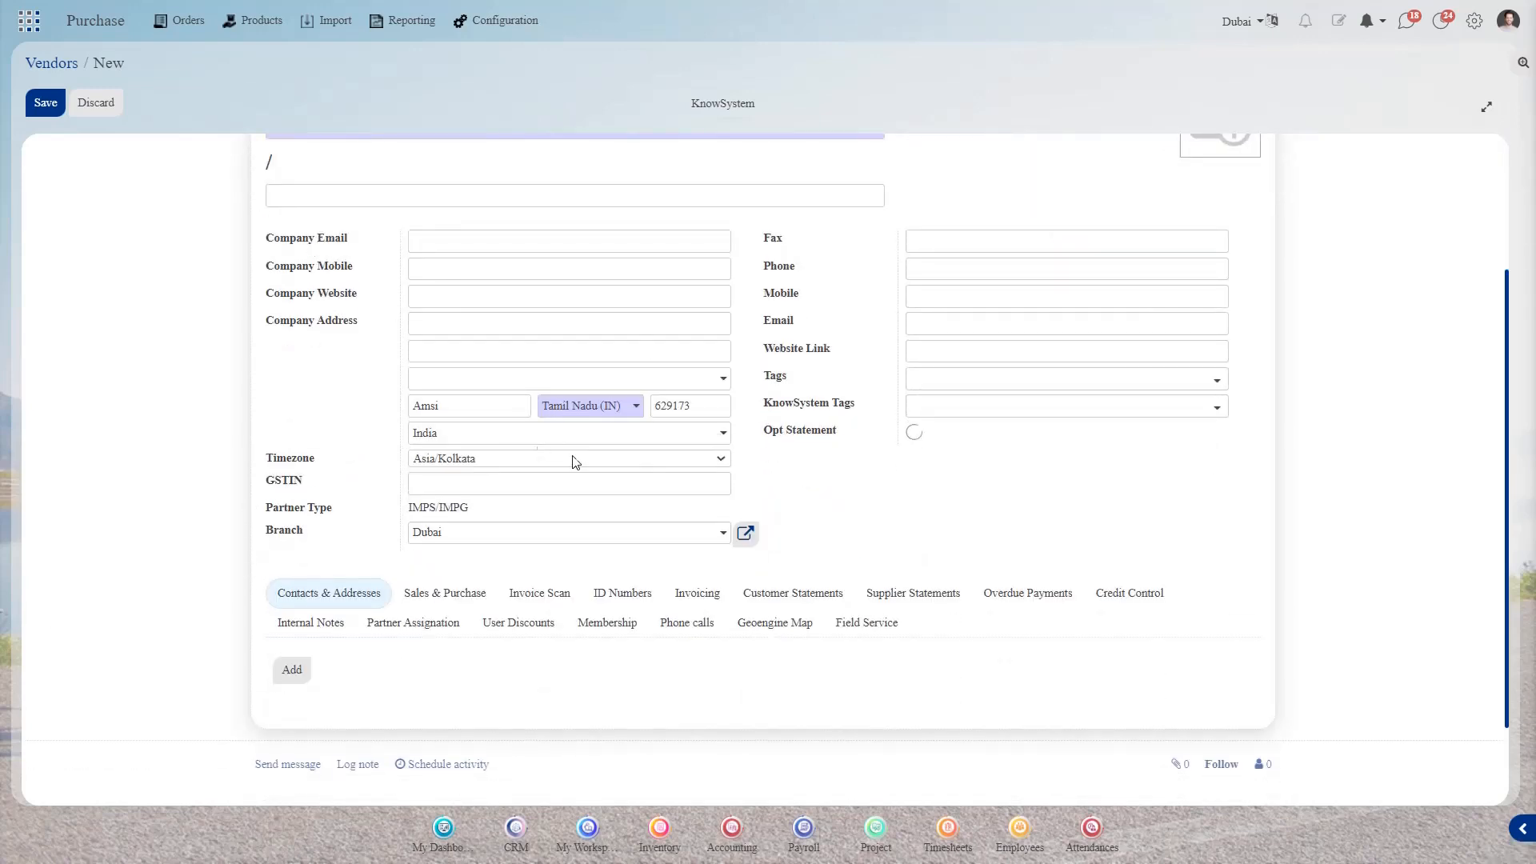
scroll(1102, 509, up, 2)
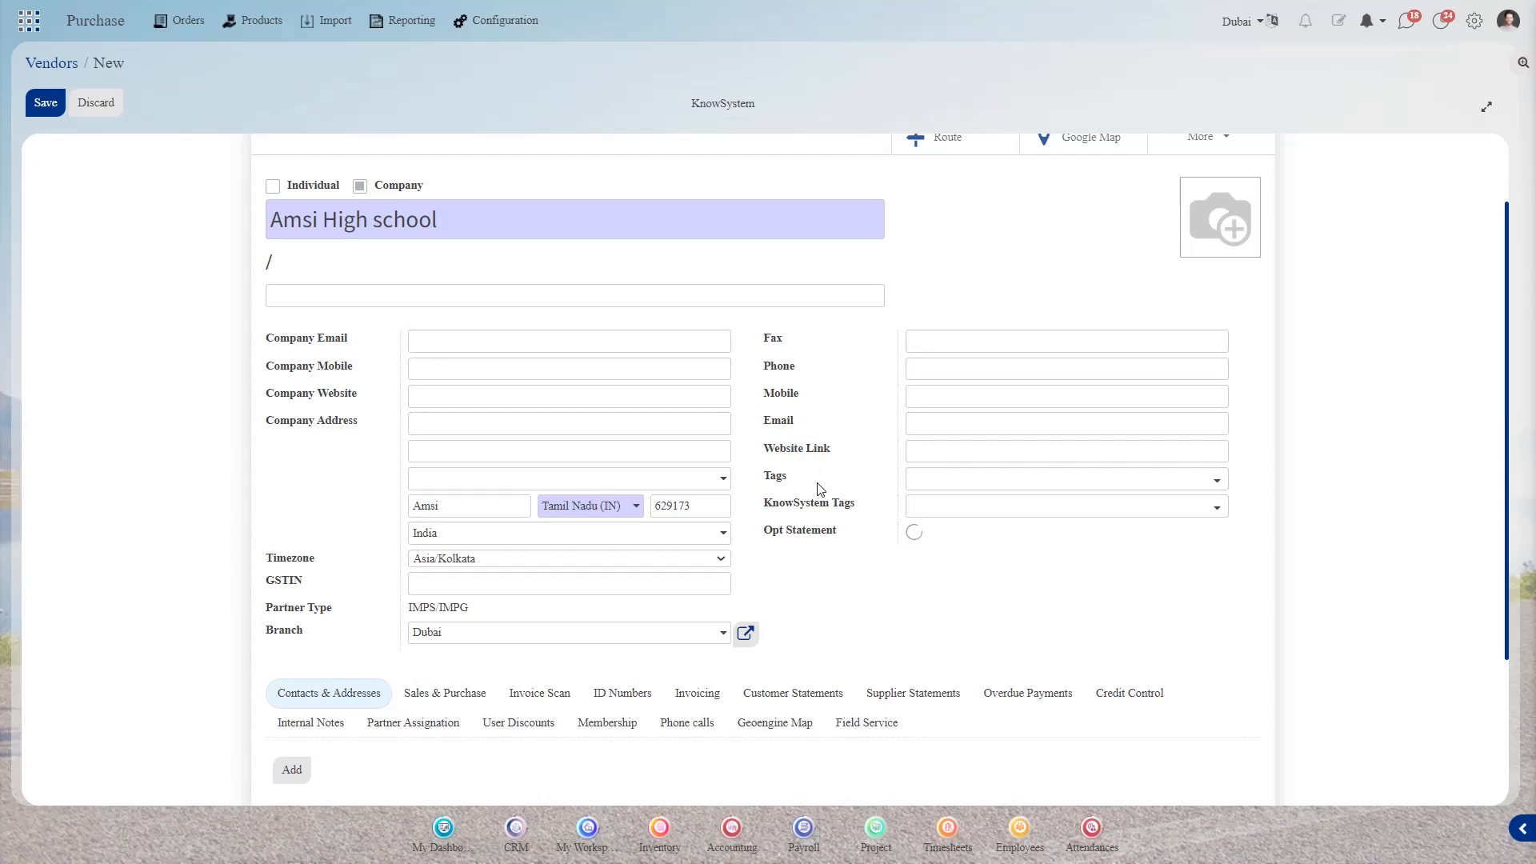
click(1004, 479)
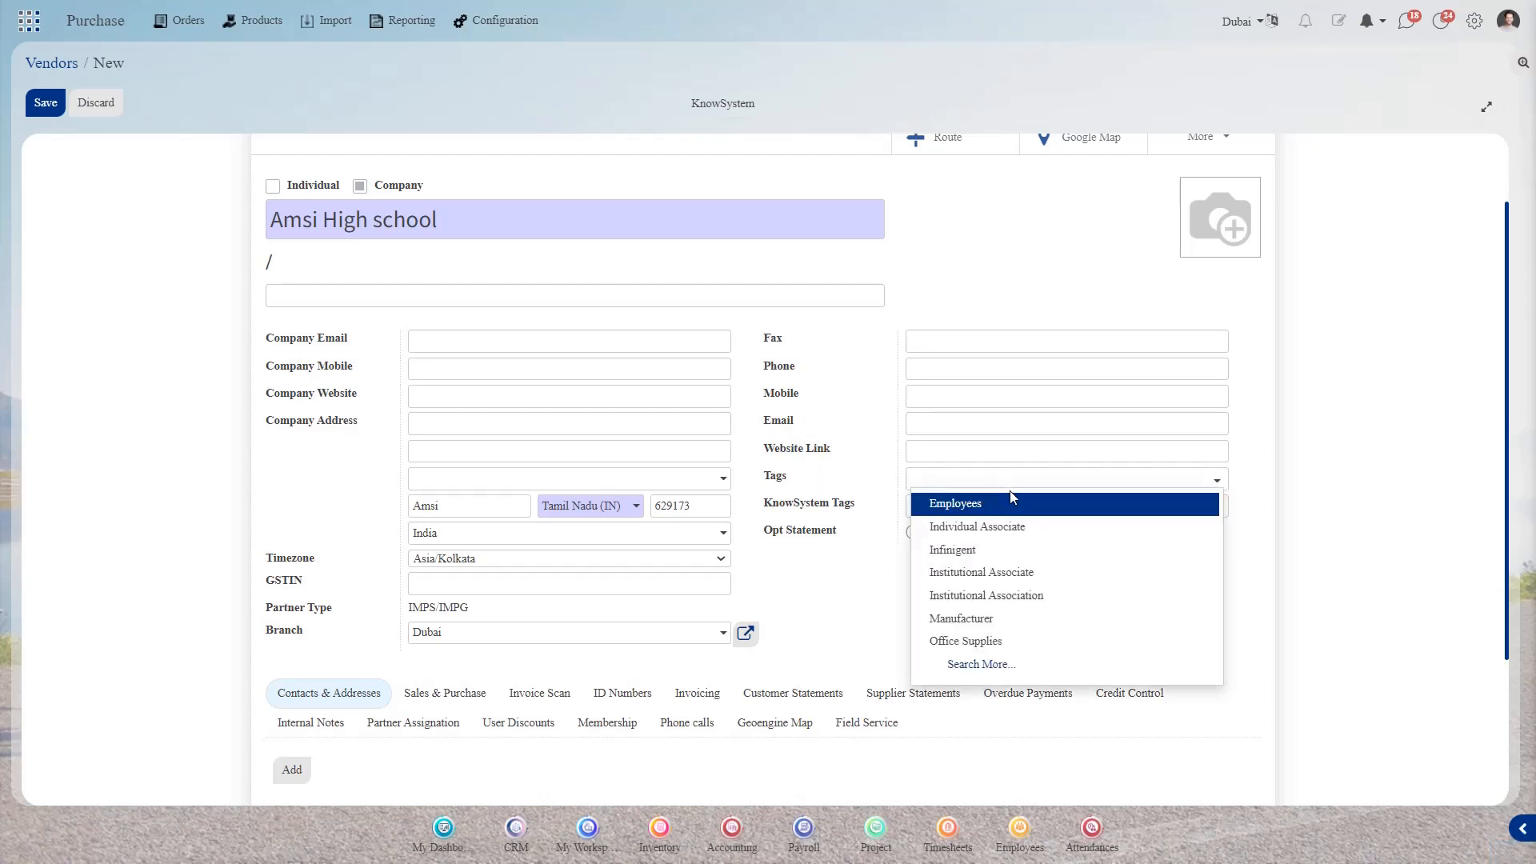
click(1002, 628)
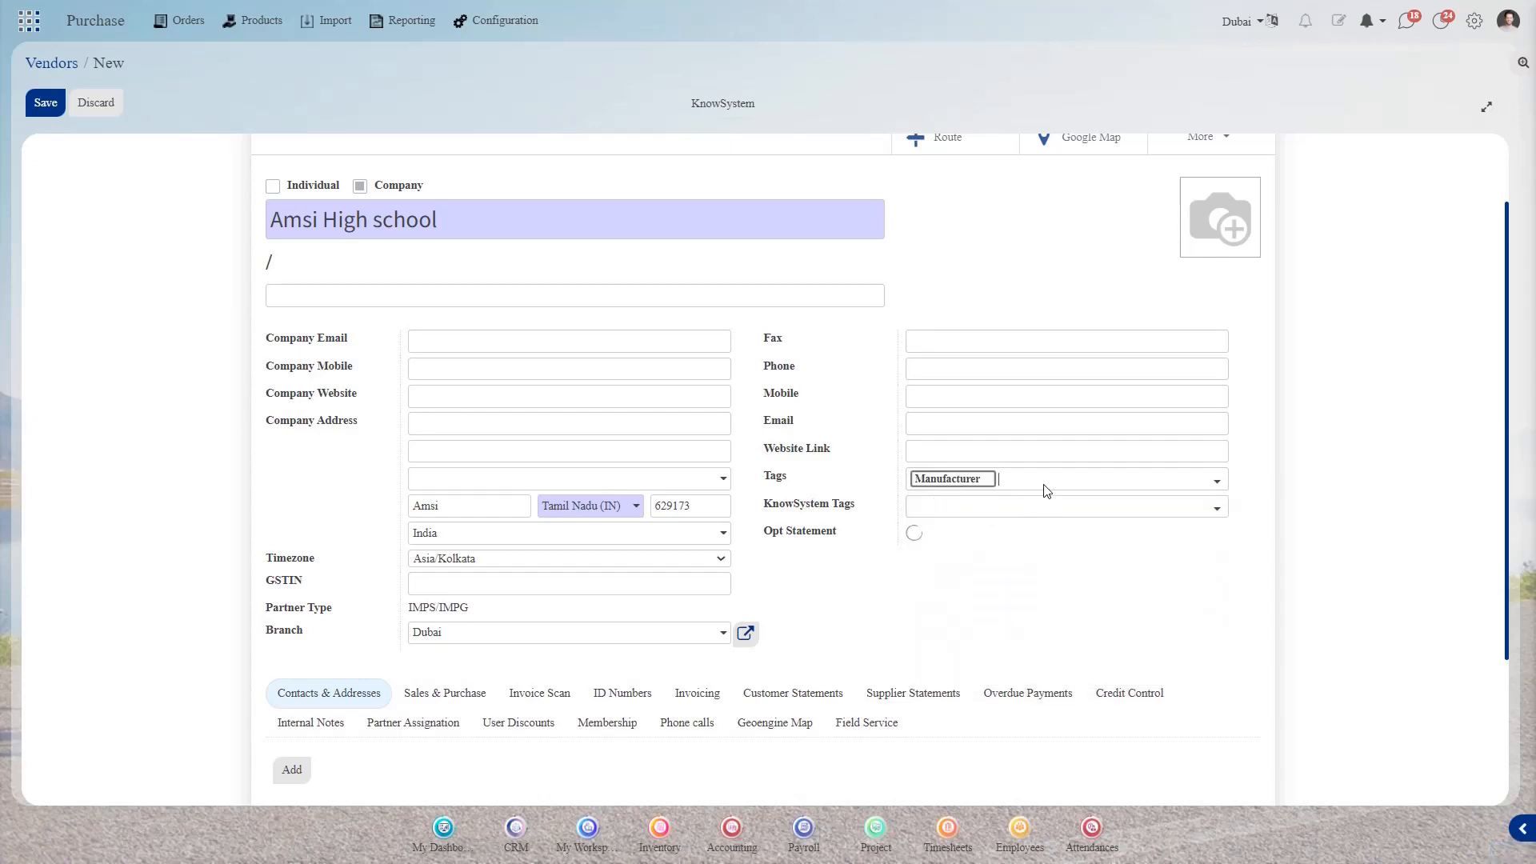
key(BackSpace)
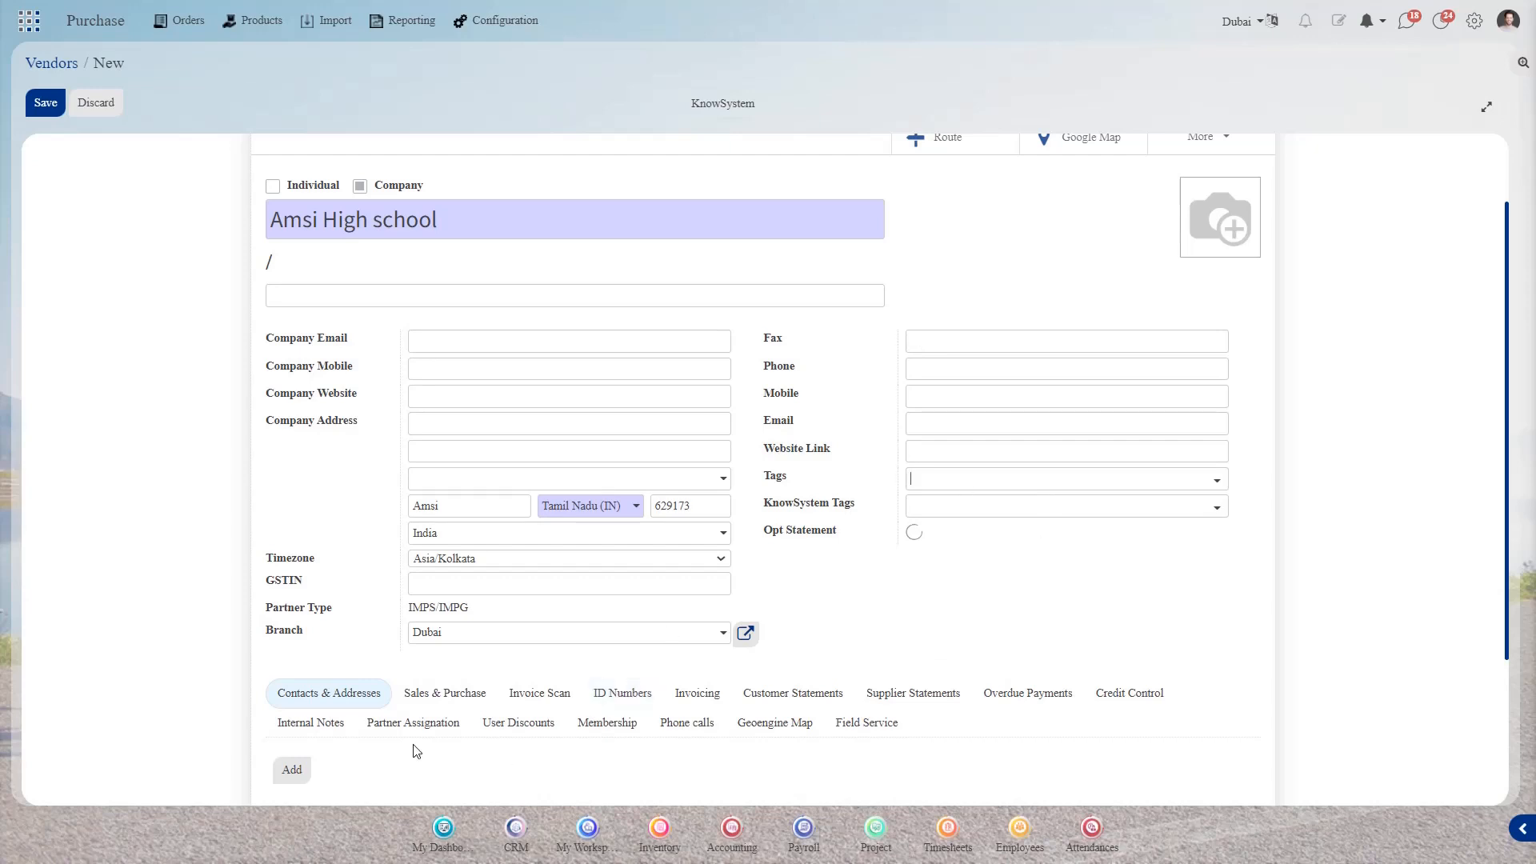
Step: Add an Other Address contact to the vendor, keeping the prefilled address, and save it
scroll(413, 745, down, 3)
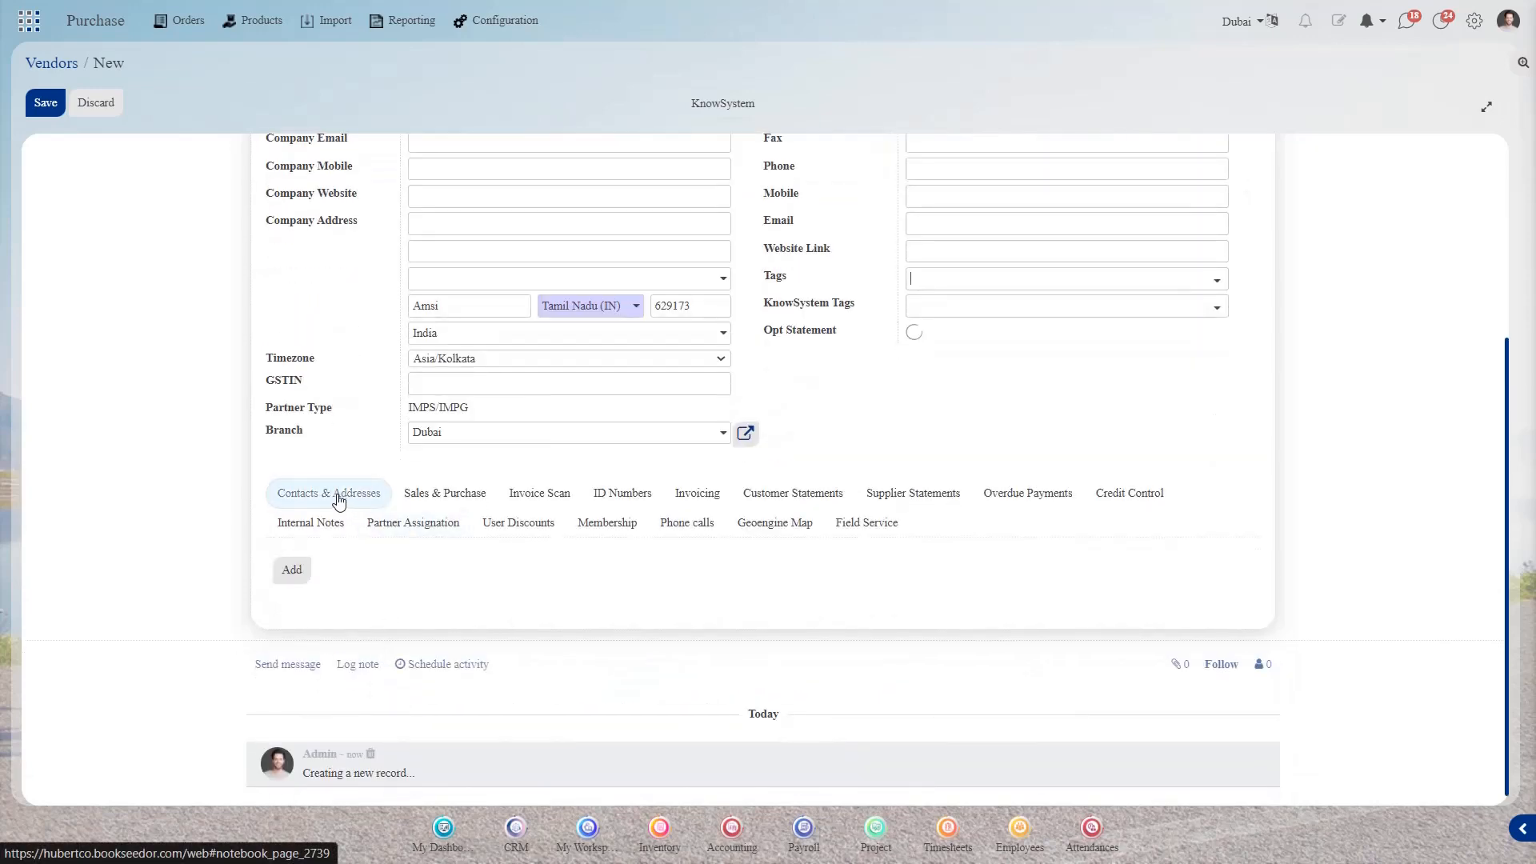
click(299, 570)
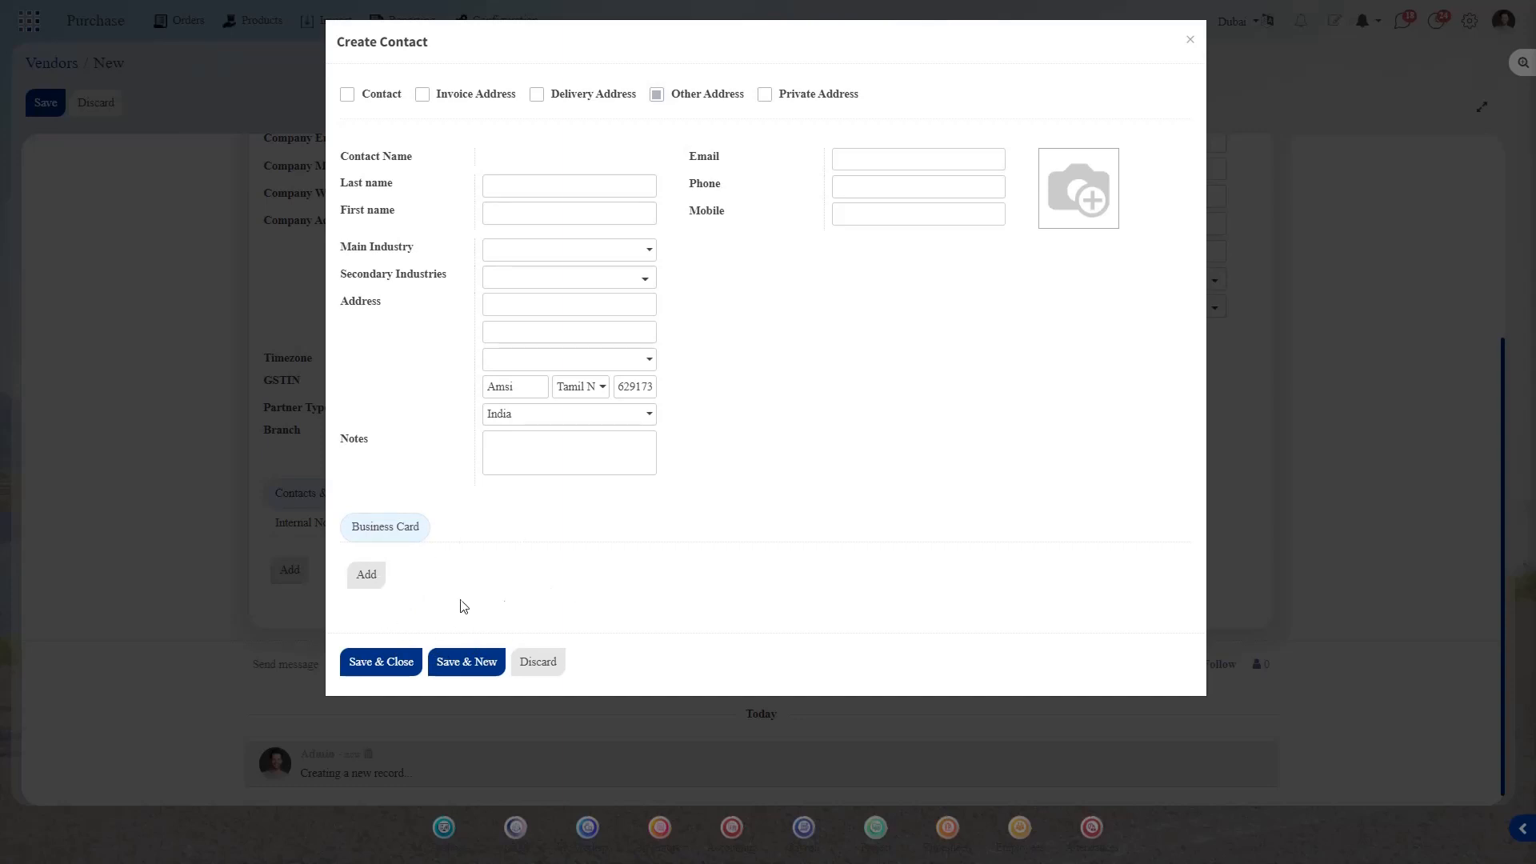
click(389, 664)
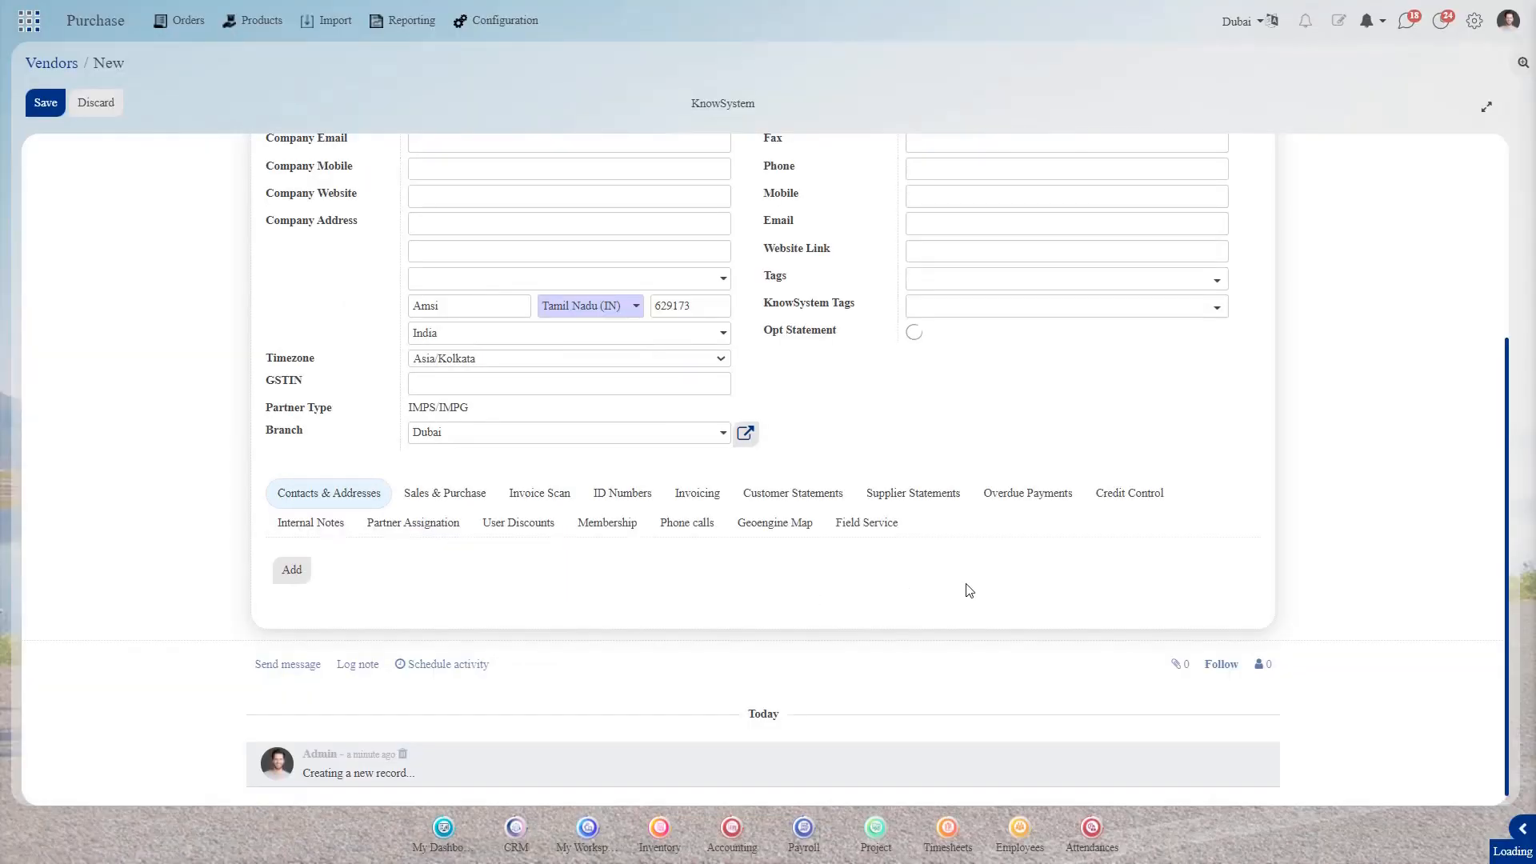
Step: Set the vendor's purchase payment terms to 21 Days and the supplier currency to INR
click(461, 495)
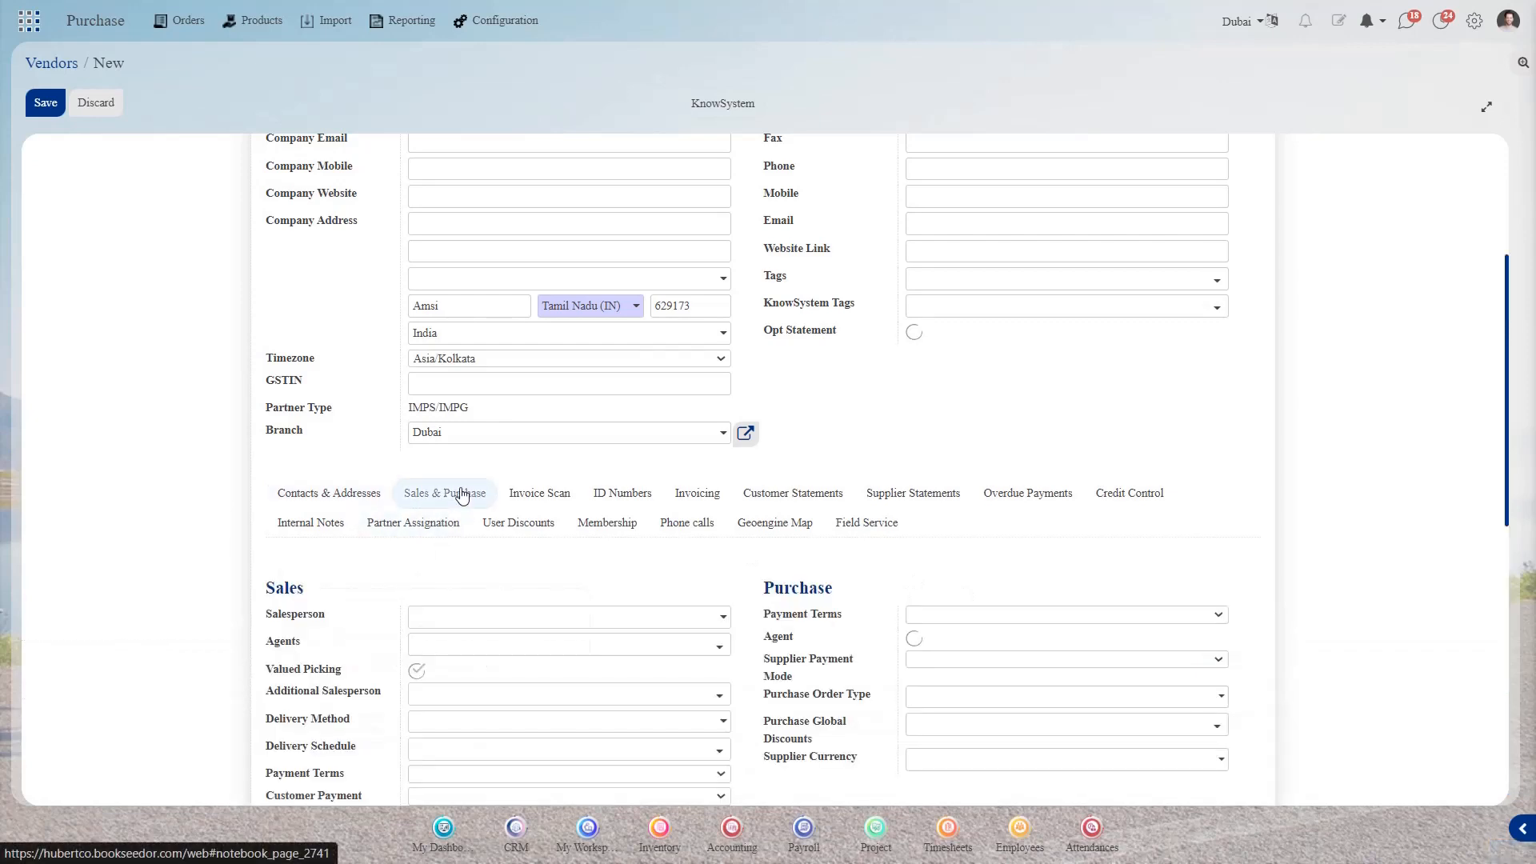
scroll(786, 426, up, 4)
scroll(786, 426, down, 4)
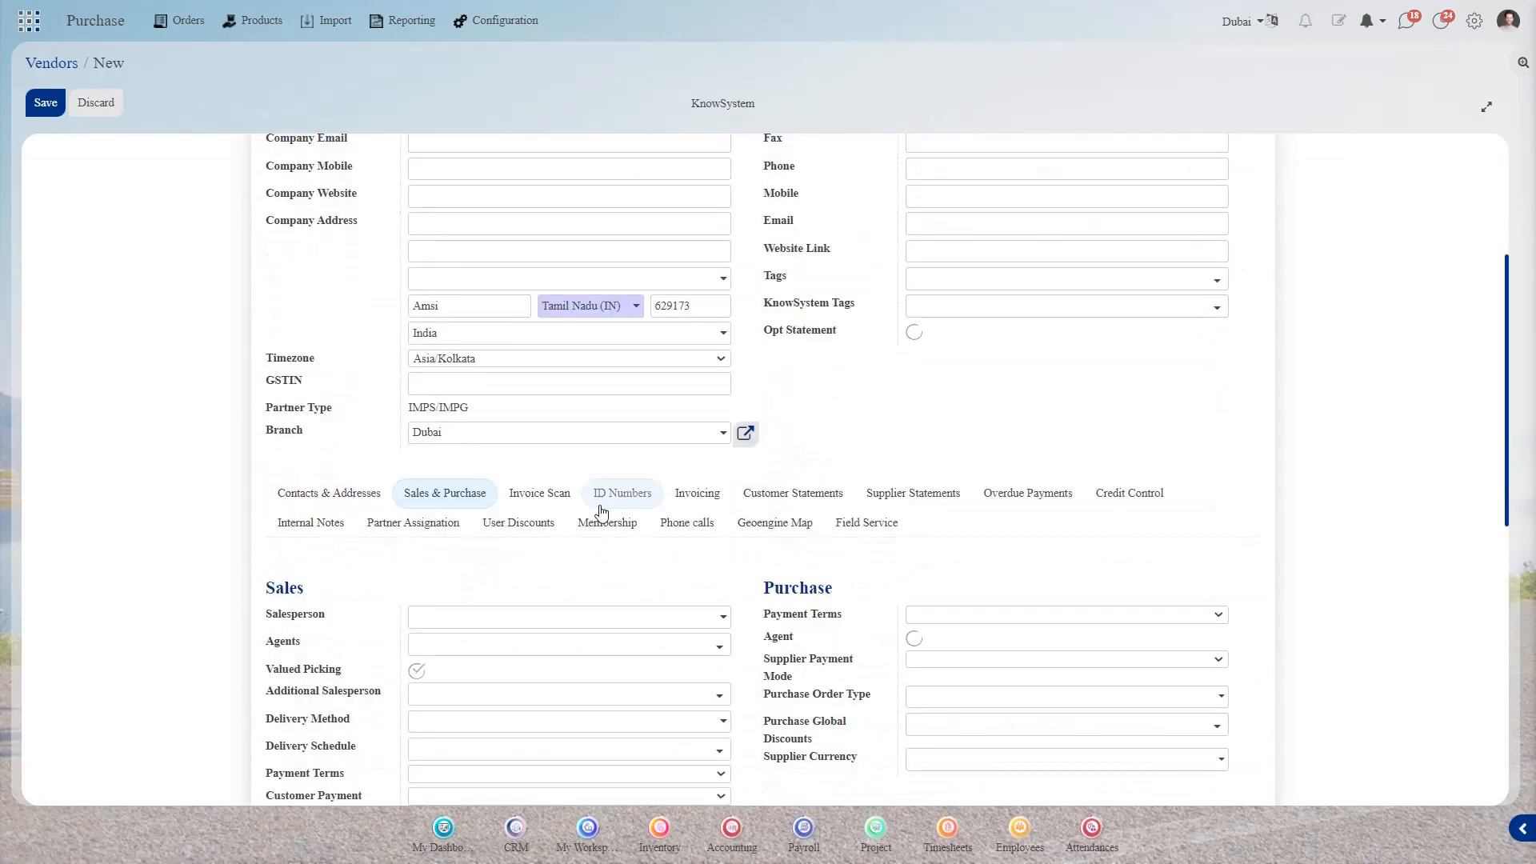
scroll(899, 421, down, 3)
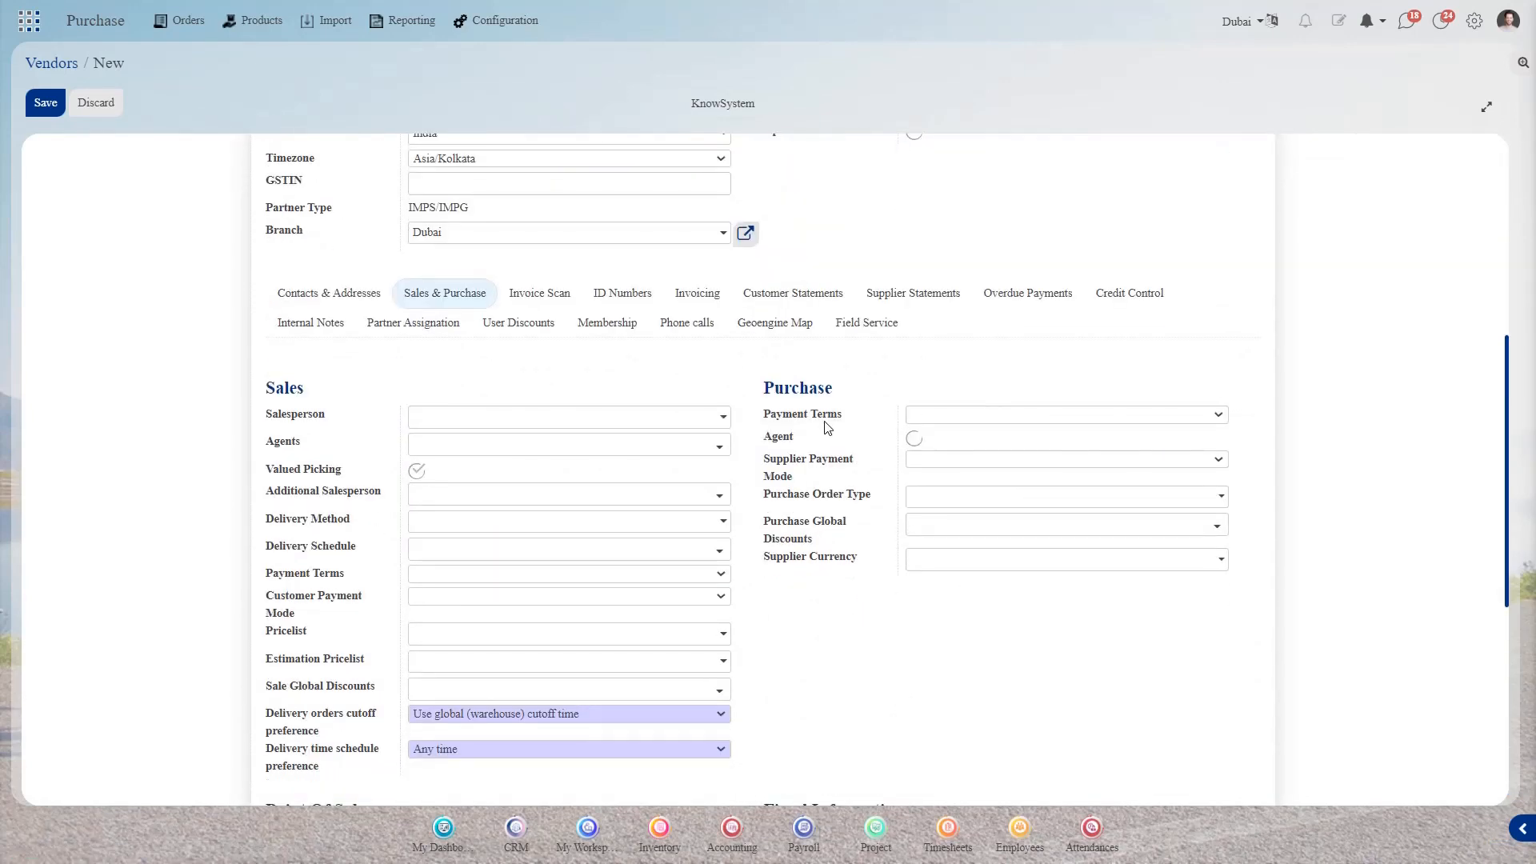
click(971, 416)
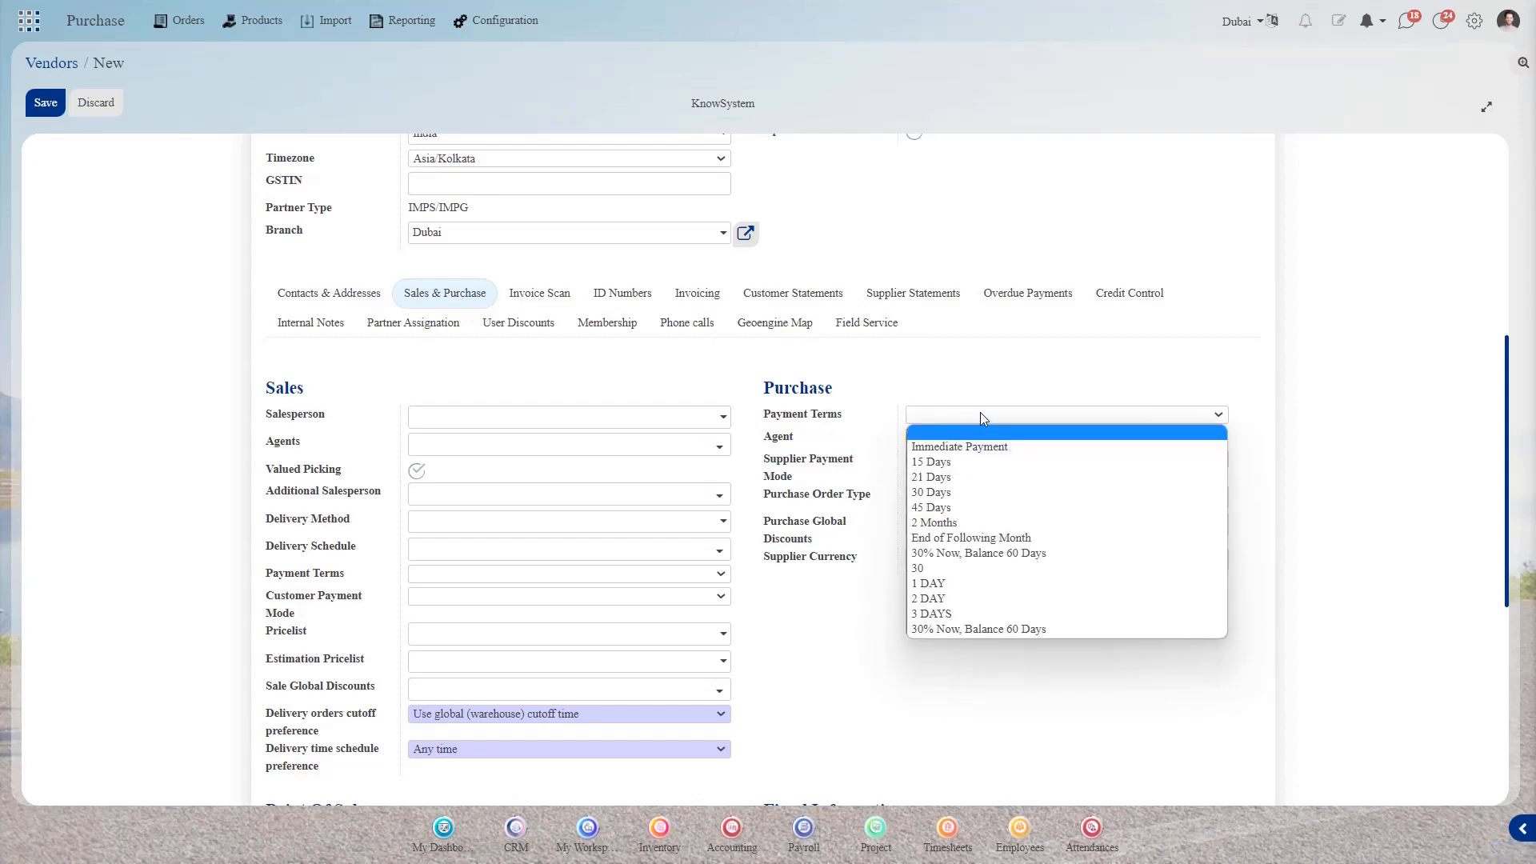
click(960, 476)
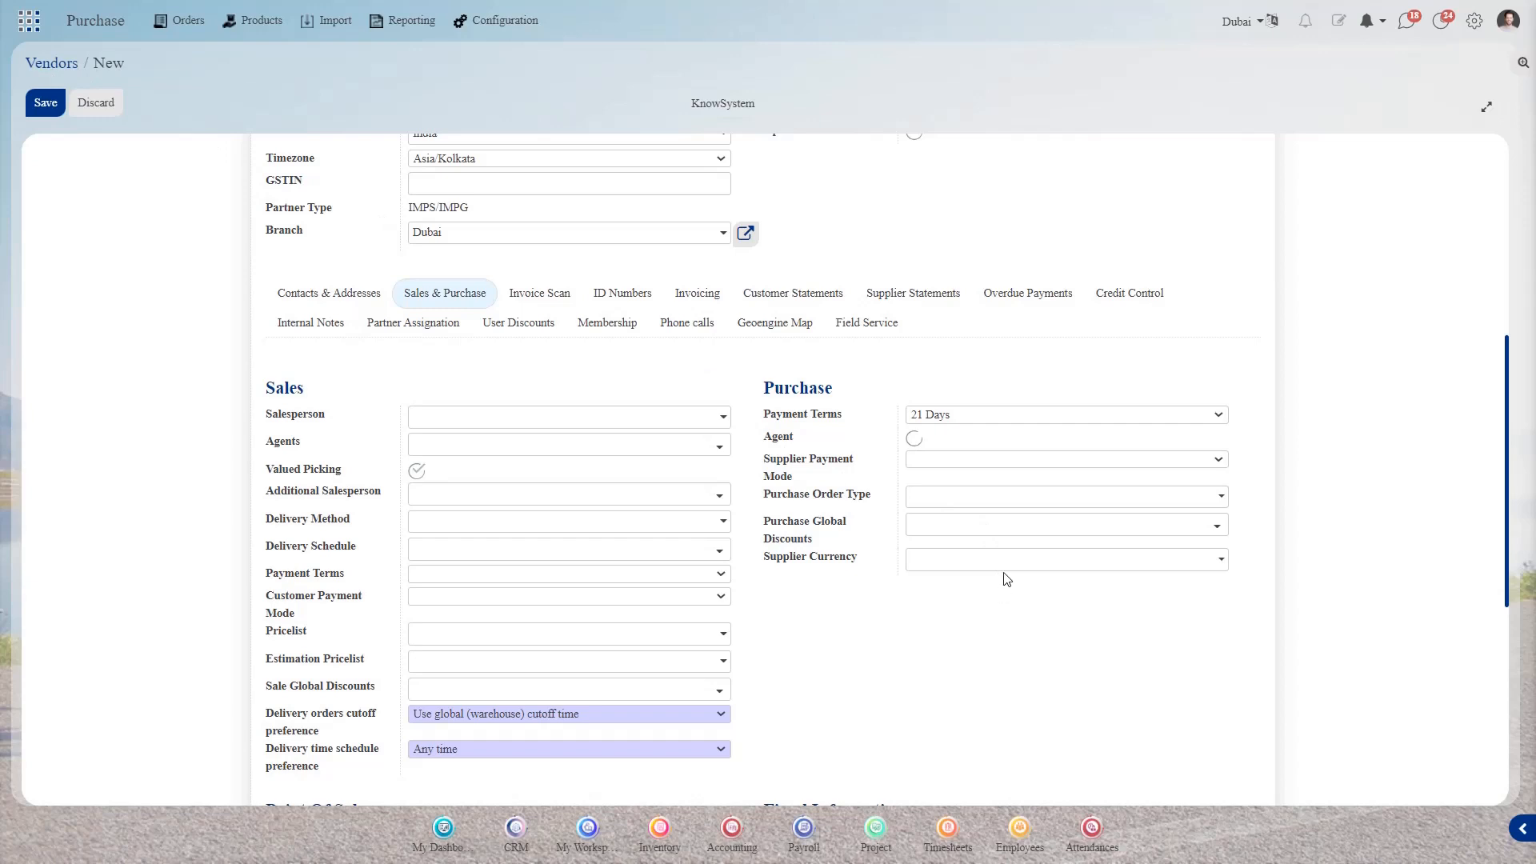
click(1023, 559)
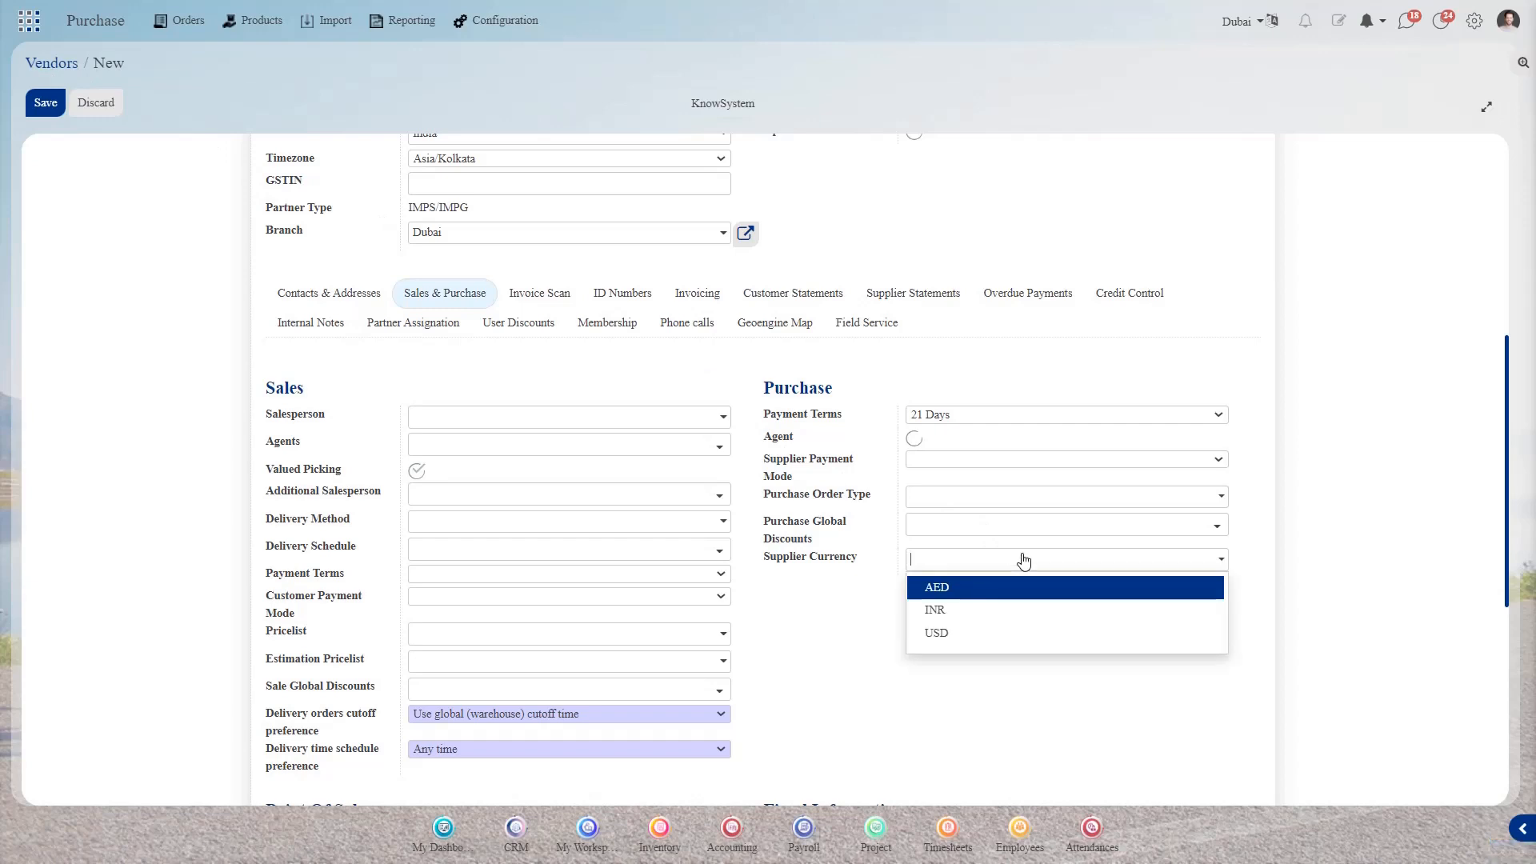
click(973, 606)
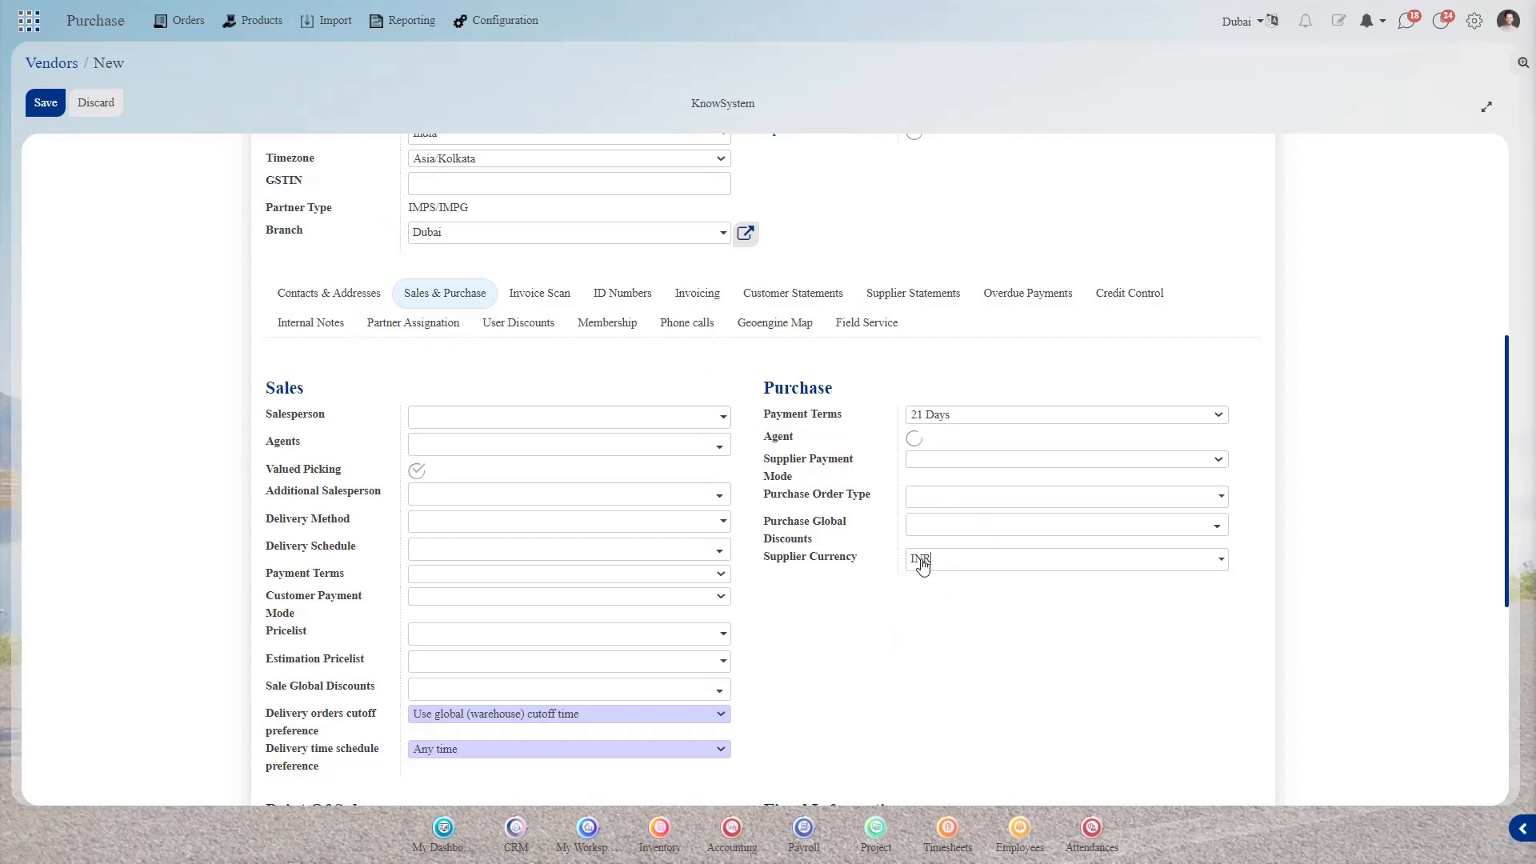
Step: Set the vendor's purchase order type to test and view that type's details without changing them
click(977, 459)
click(961, 509)
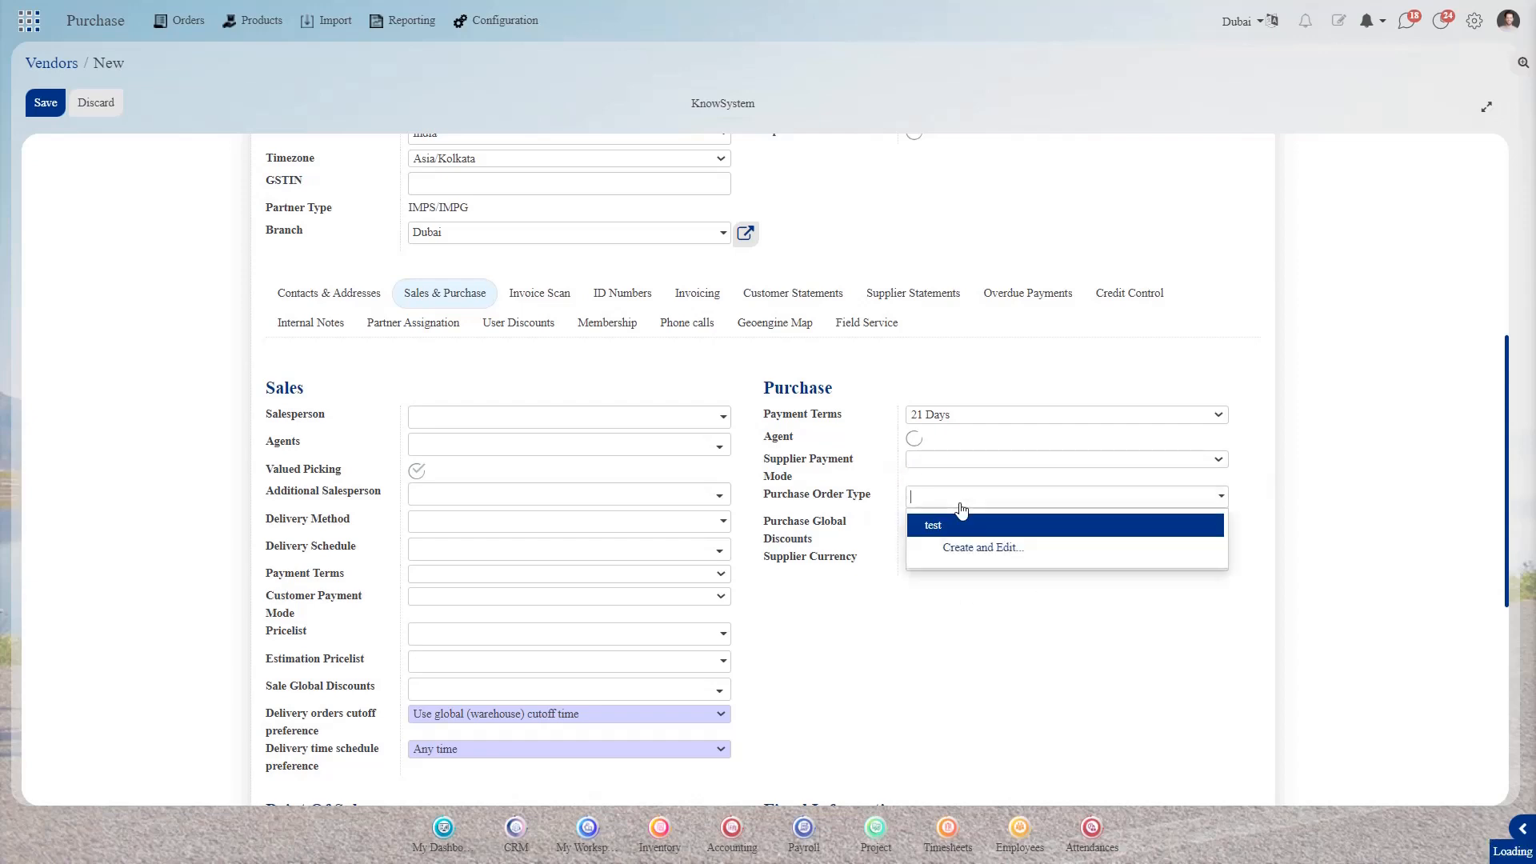
click(865, 634)
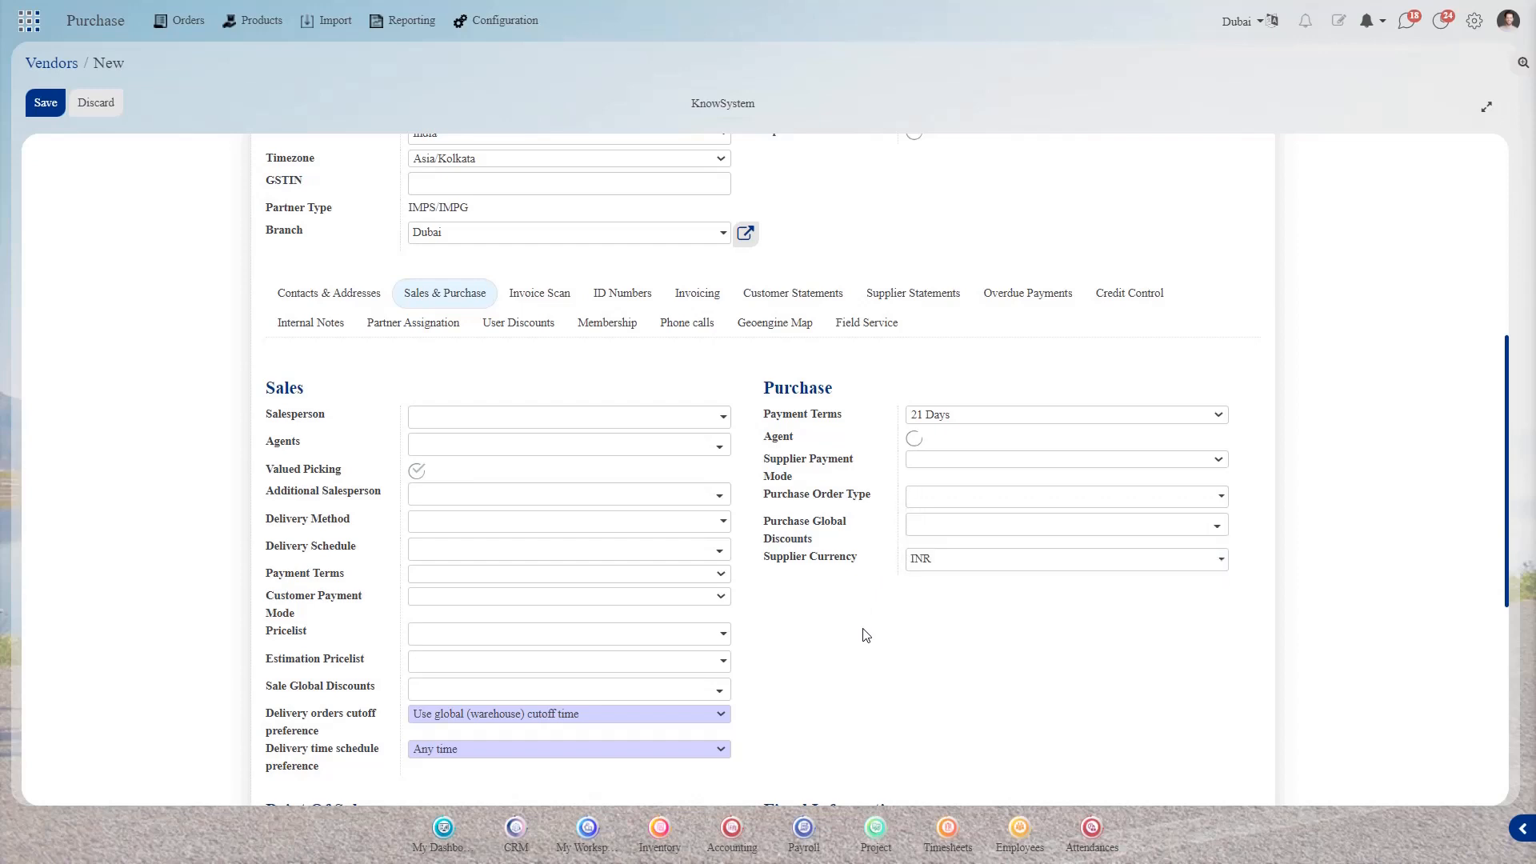
click(1137, 496)
click(944, 528)
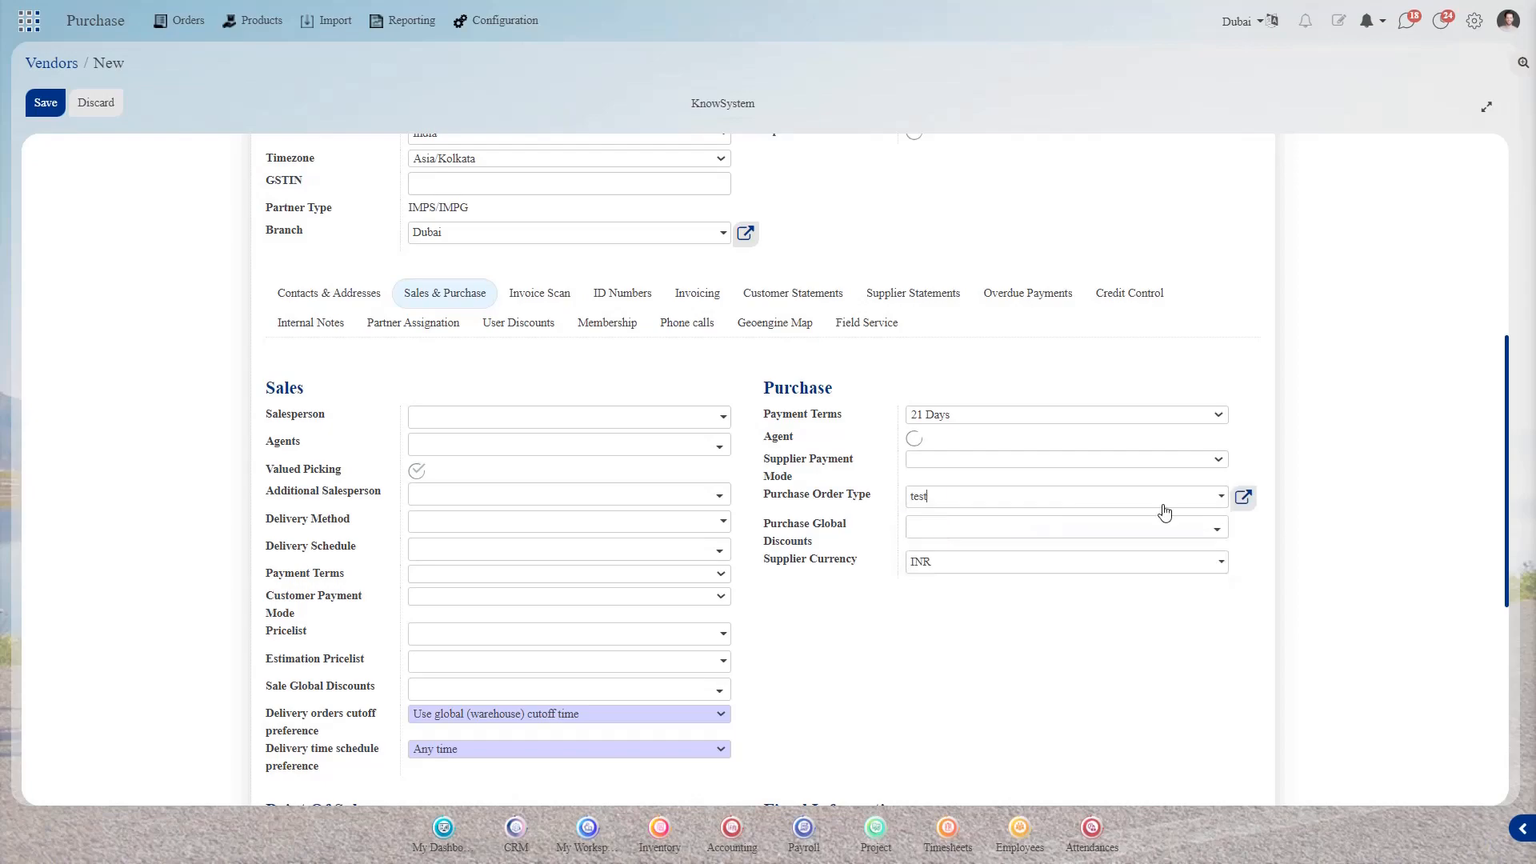
click(1243, 498)
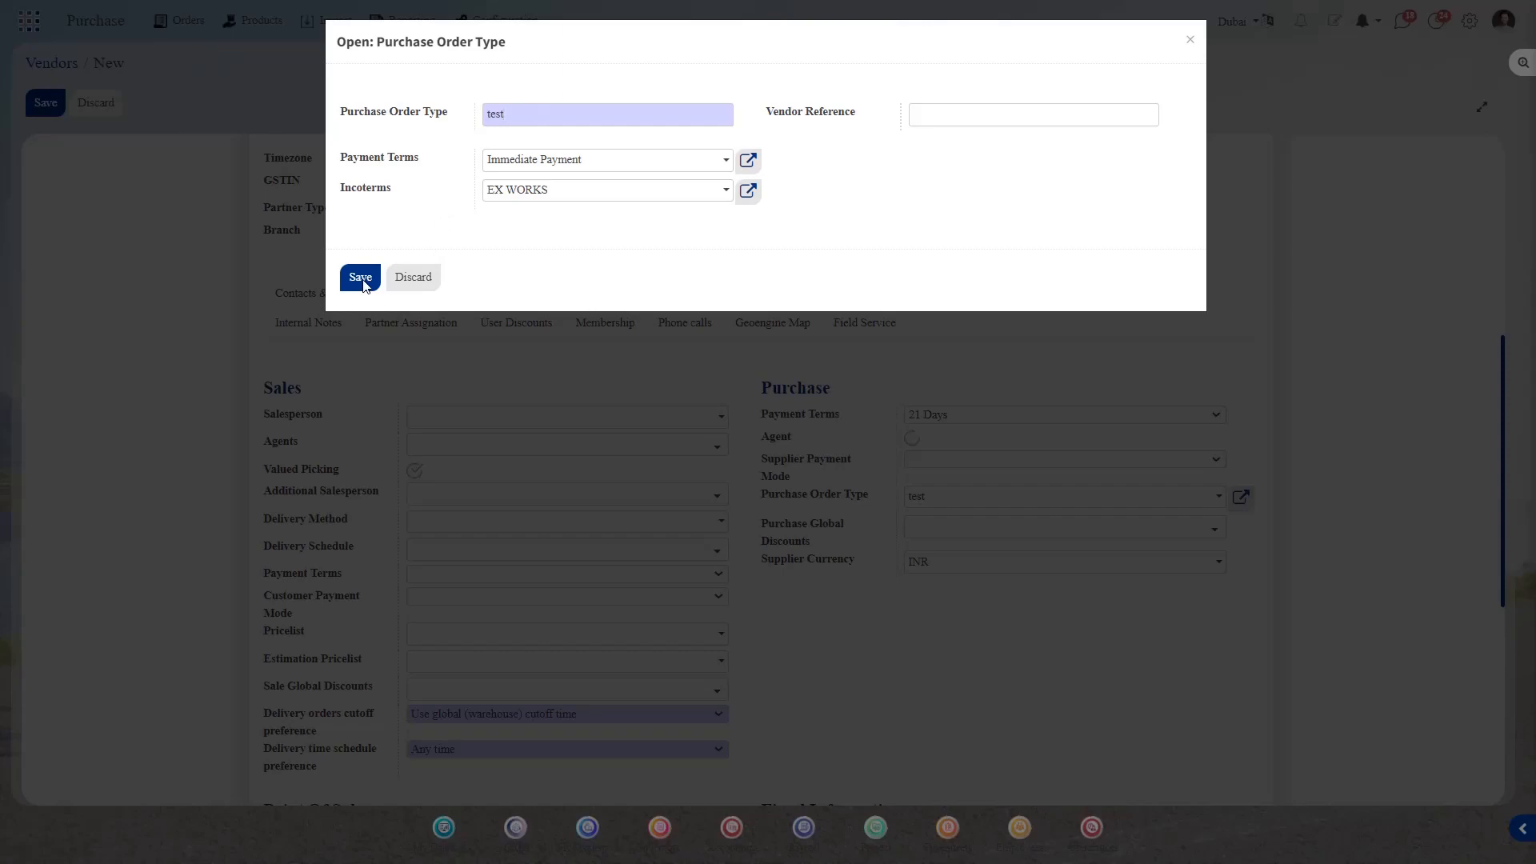
click(420, 277)
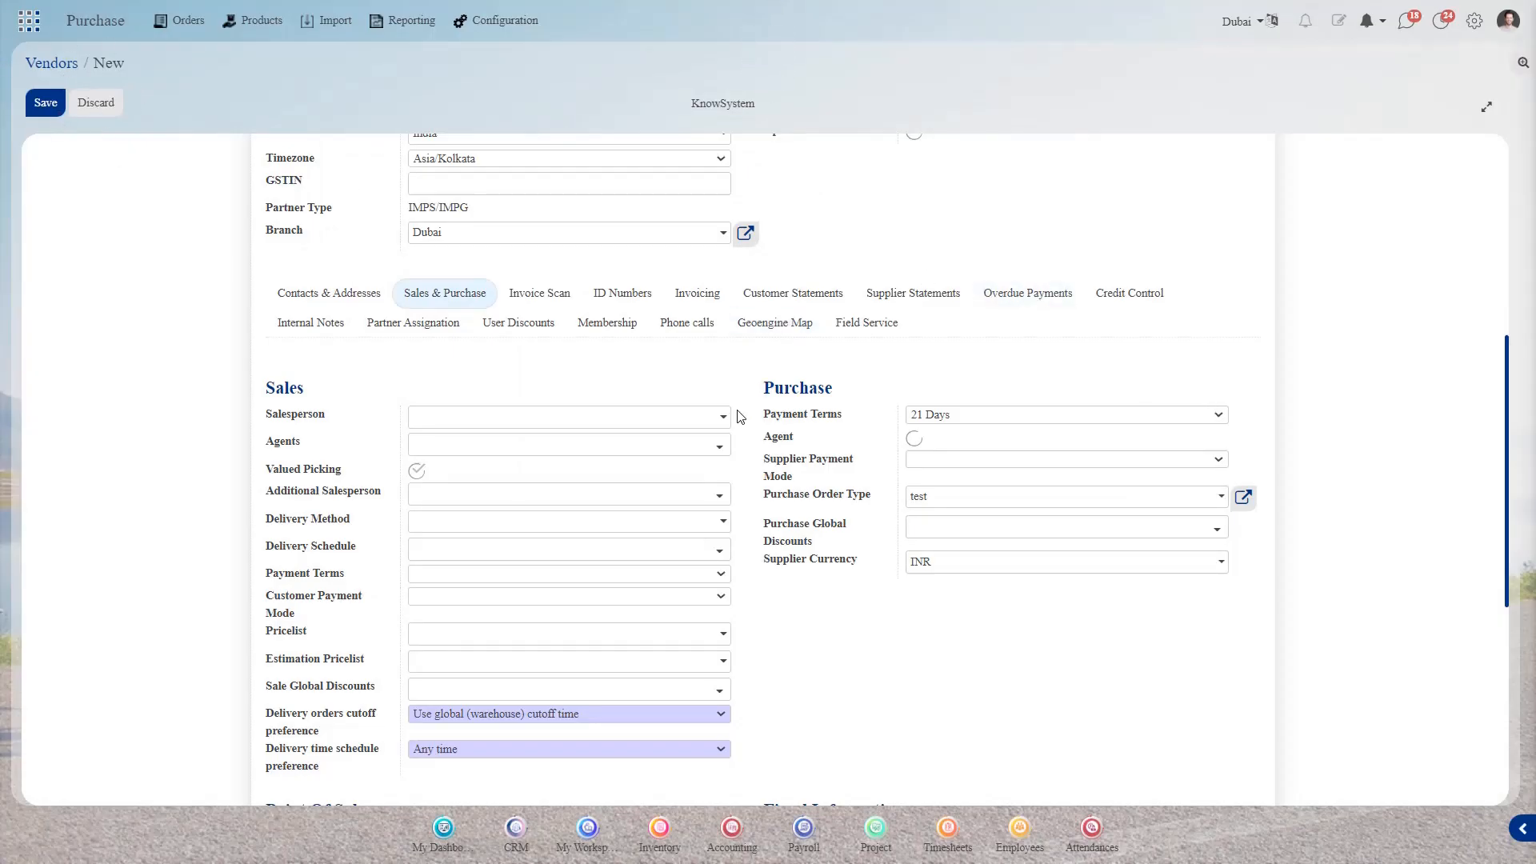
Step: Examine the vendor's Supplier Statements and Overdue Payments sections
click(944, 305)
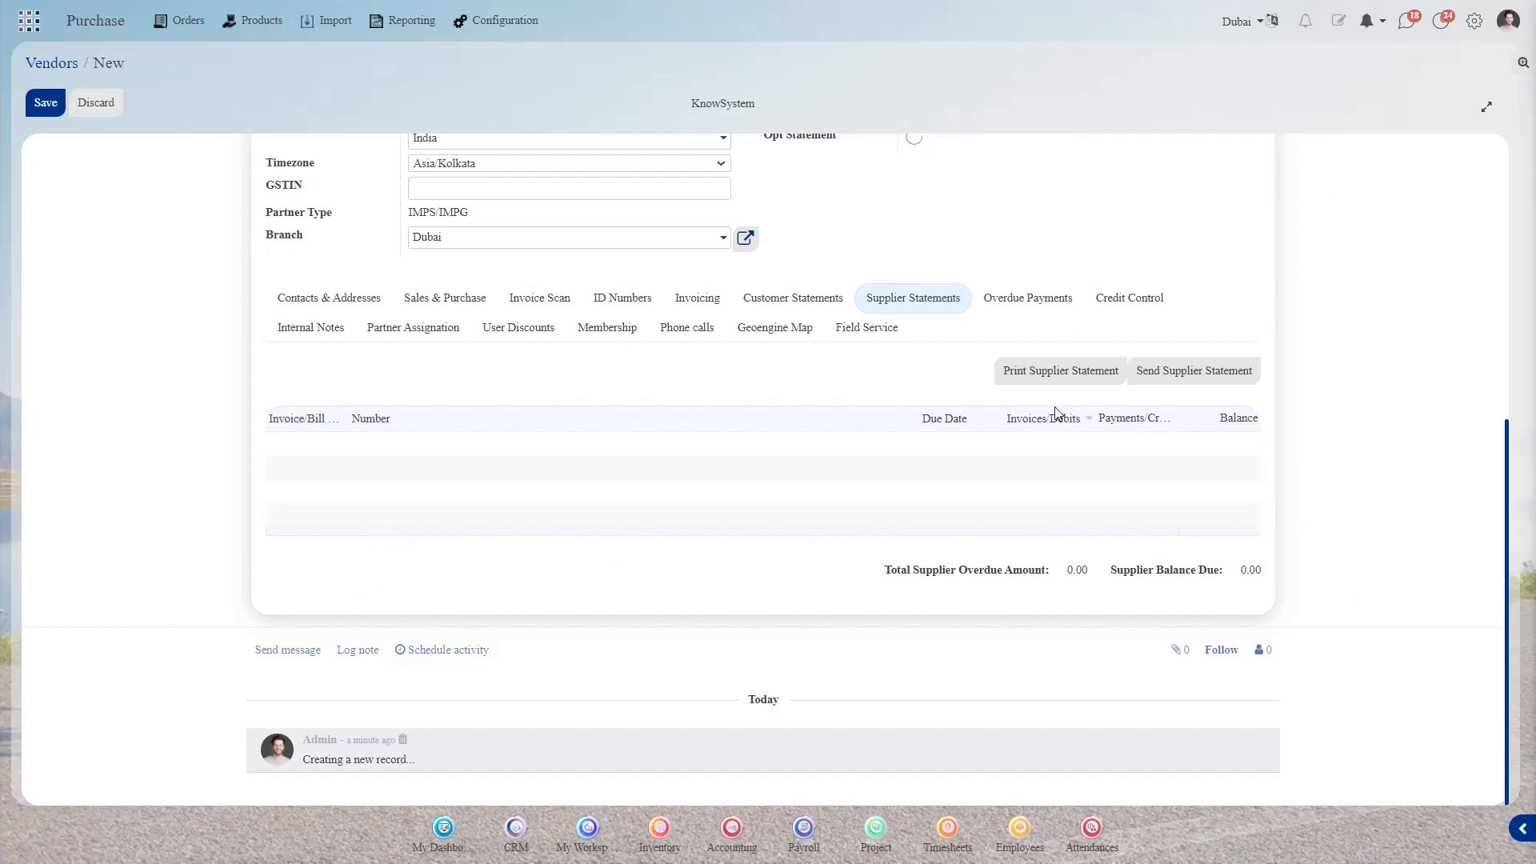
click(1207, 368)
click(1034, 304)
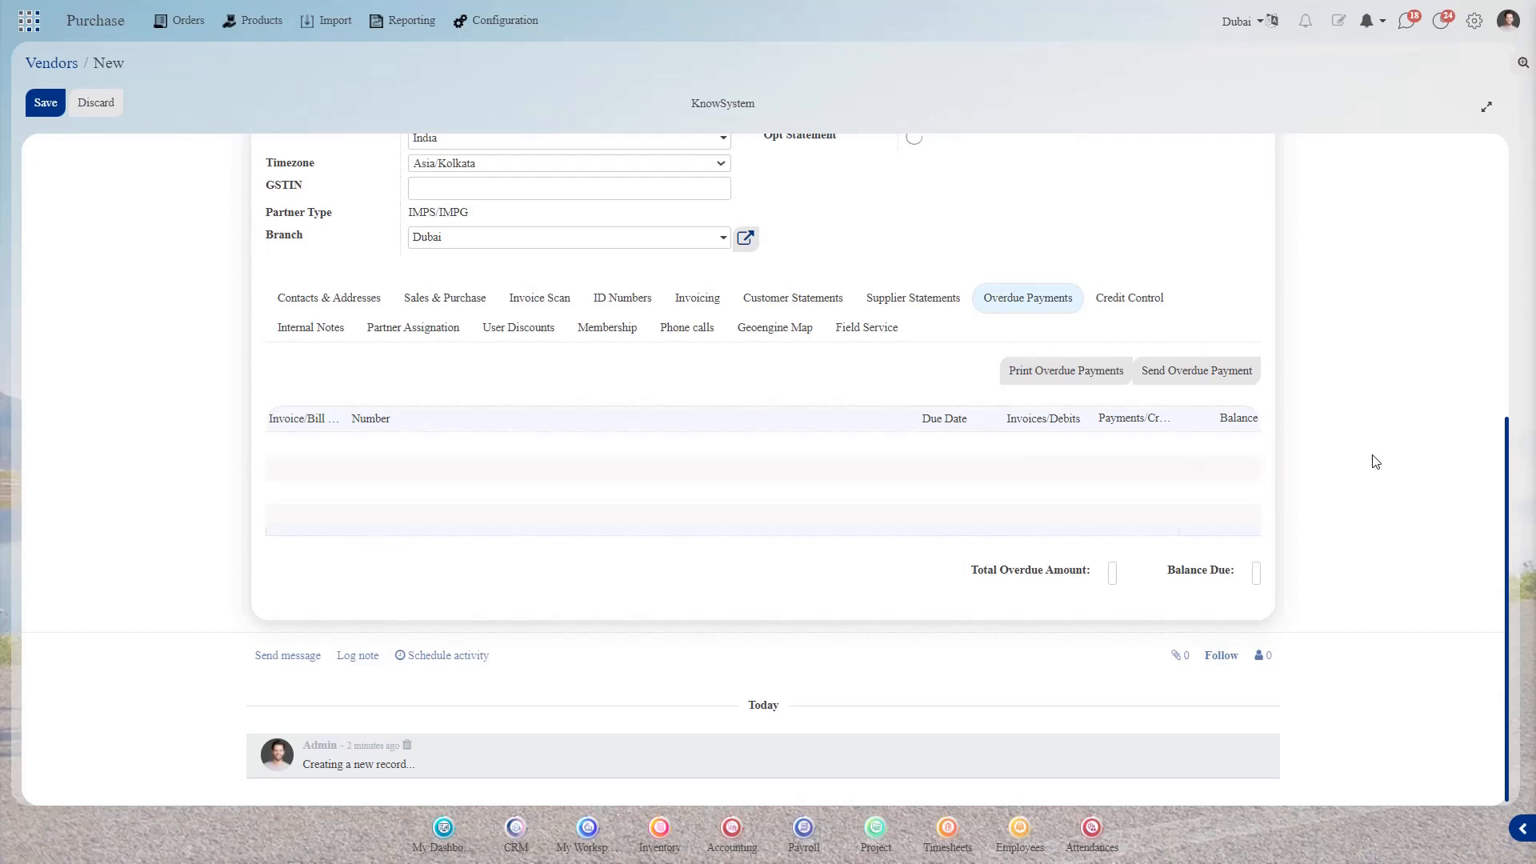
Step: Review the vendor's additional related-record shortcuts and inspect its marked location on Google Map
scroll(1373, 460, up, 4)
scroll(1373, 459, up, 2)
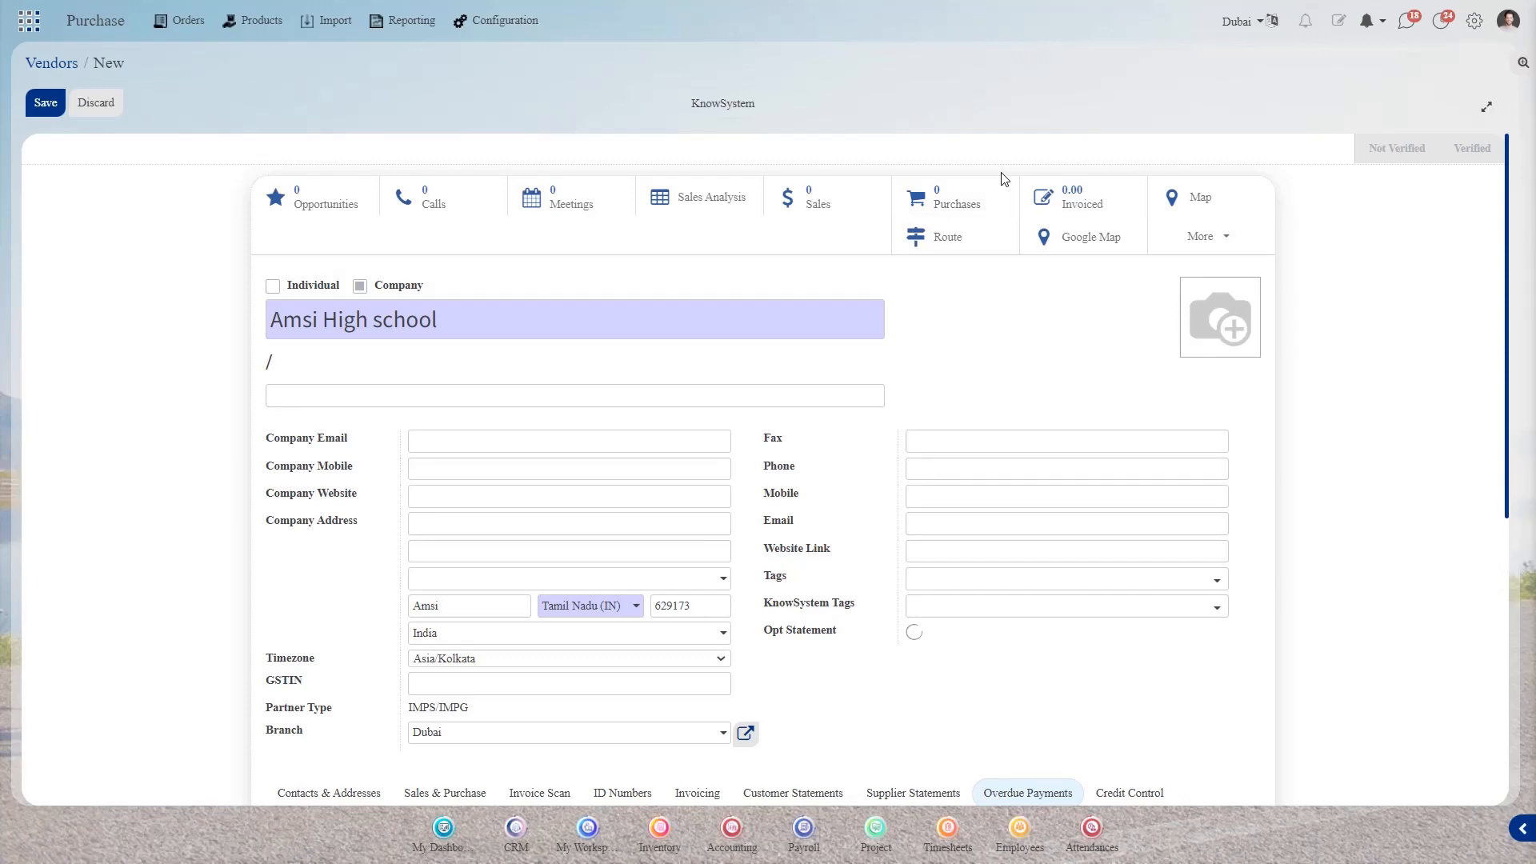
click(1204, 239)
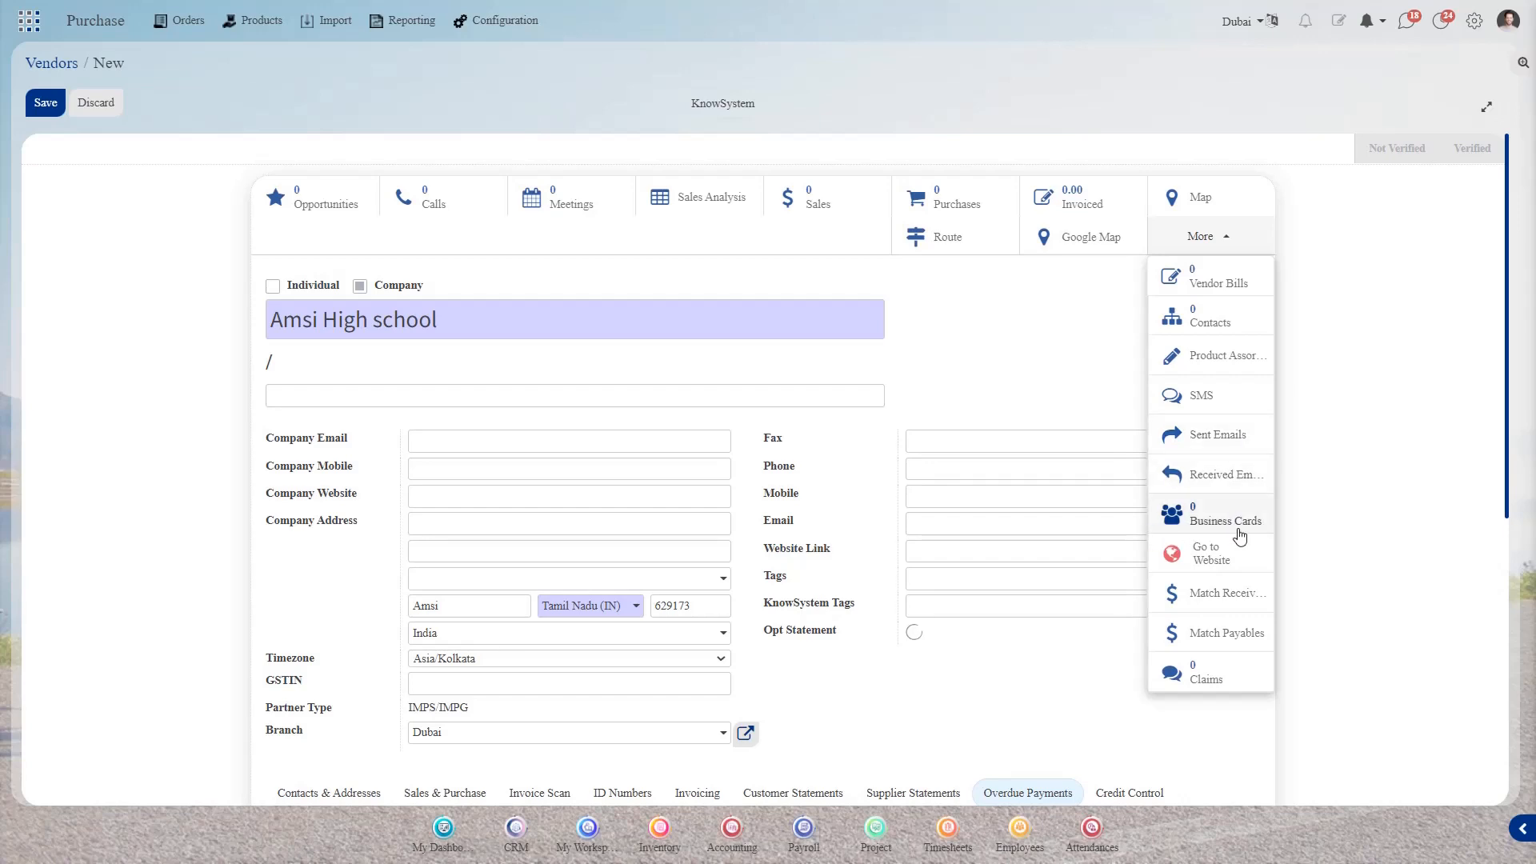
click(940, 315)
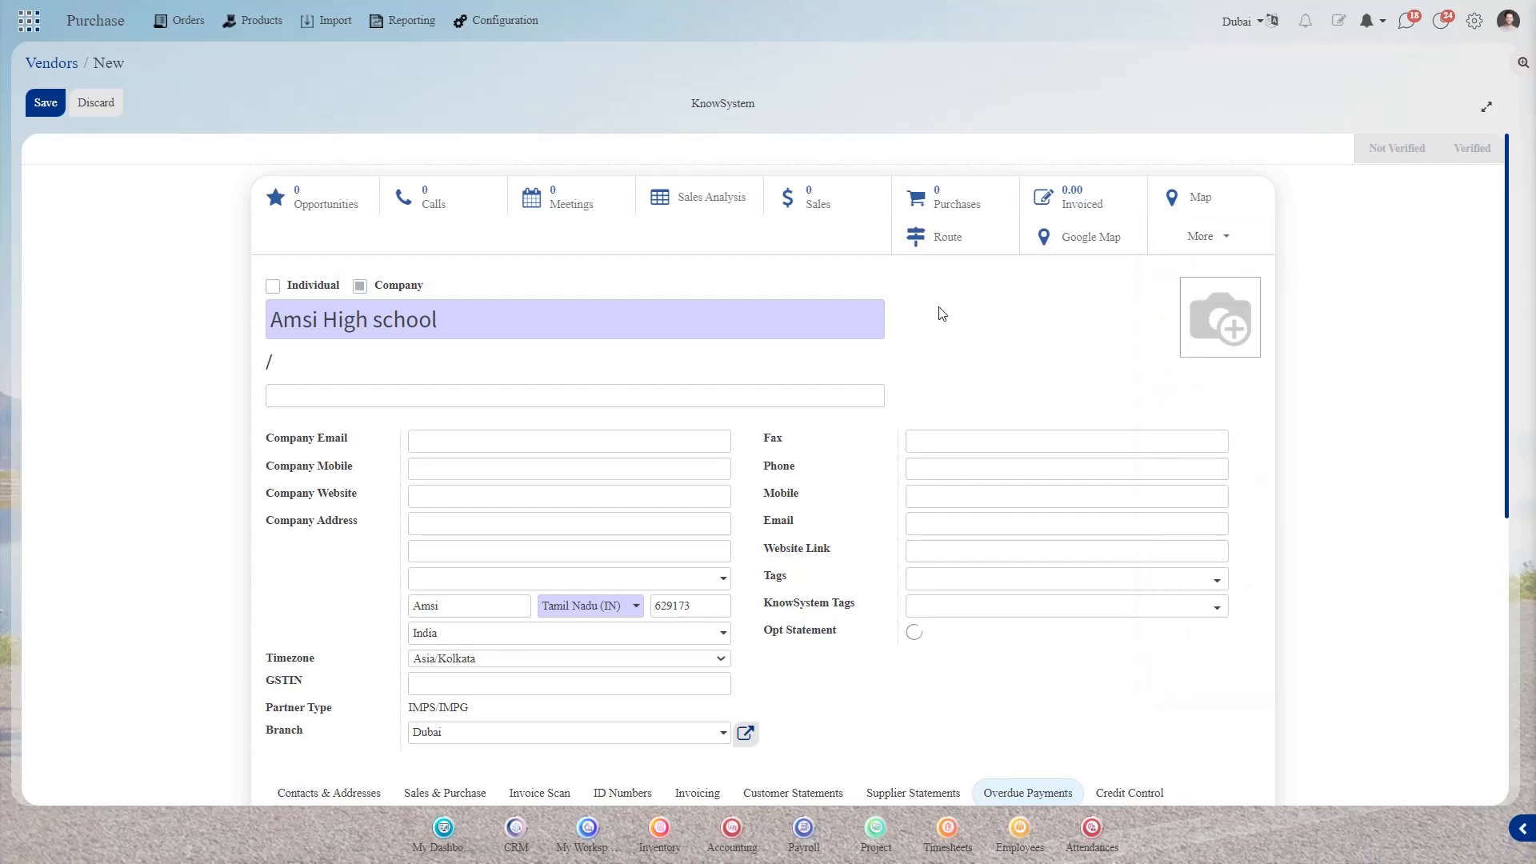
click(1083, 248)
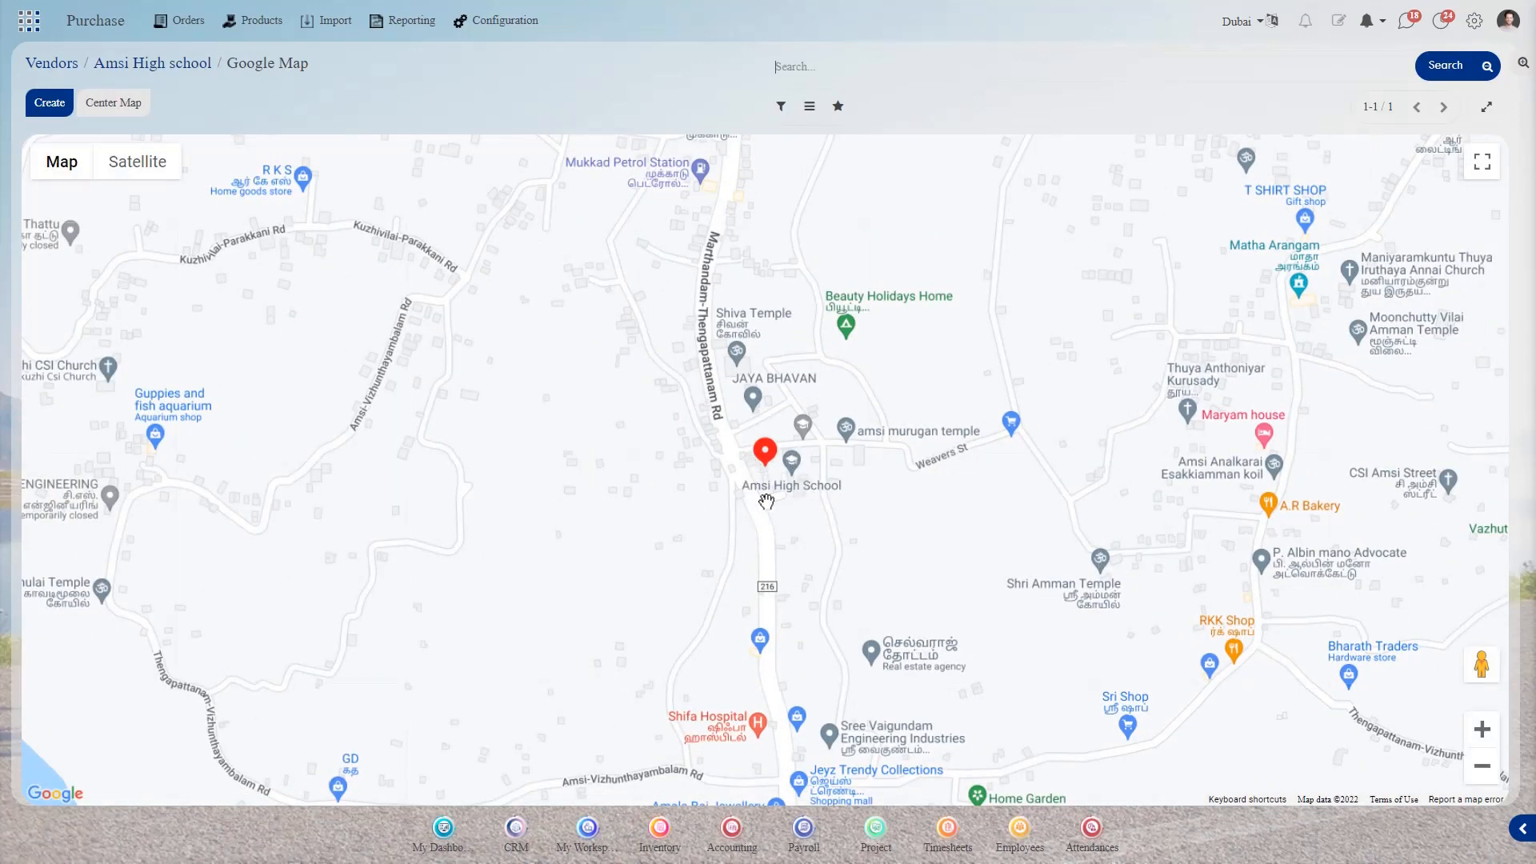
scroll(759, 495, up, 5)
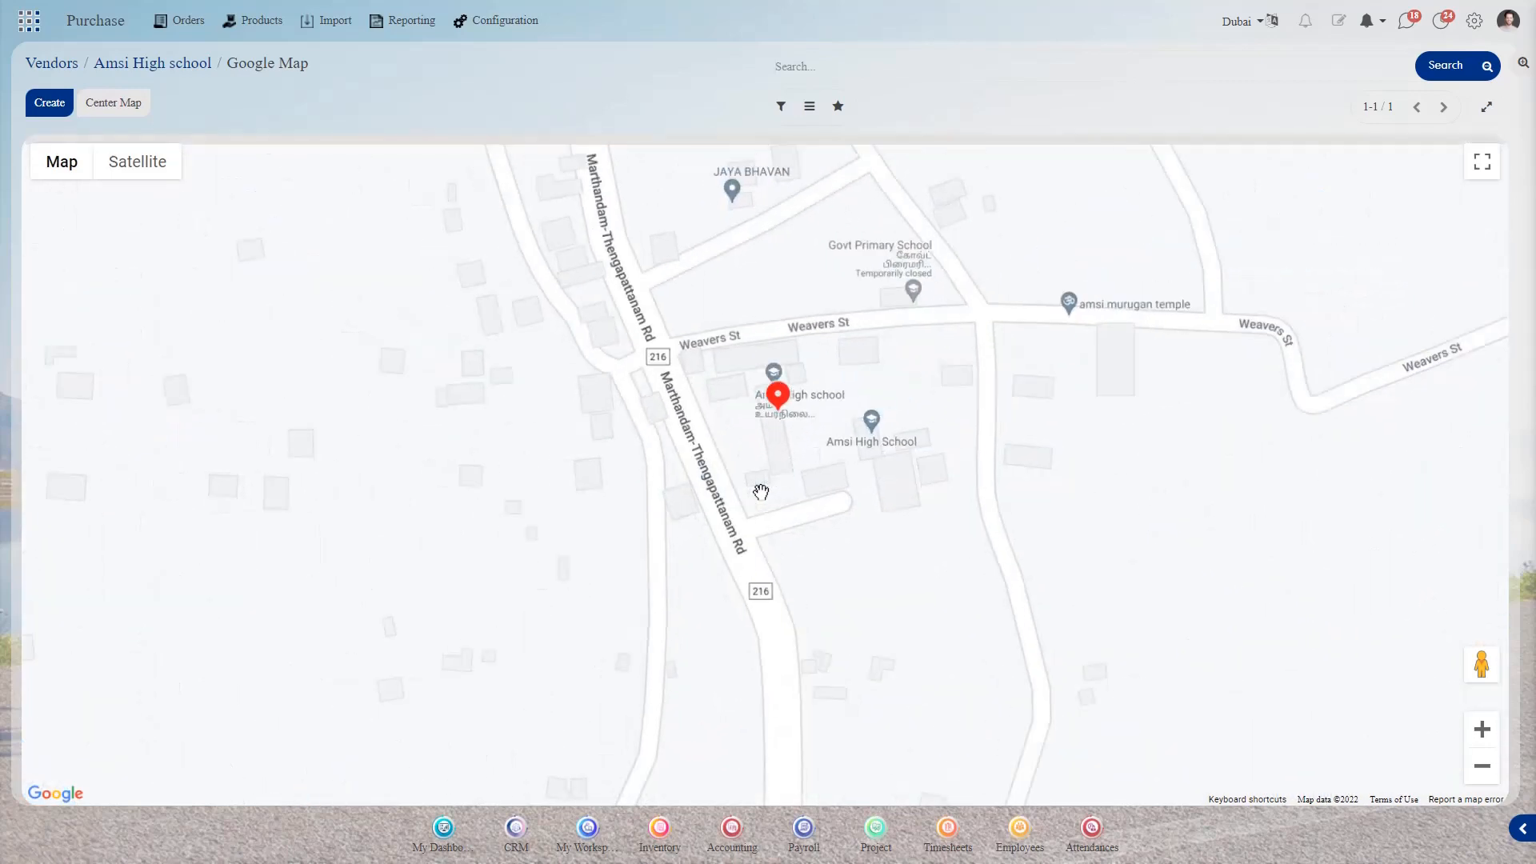
scroll(761, 491, down, 2)
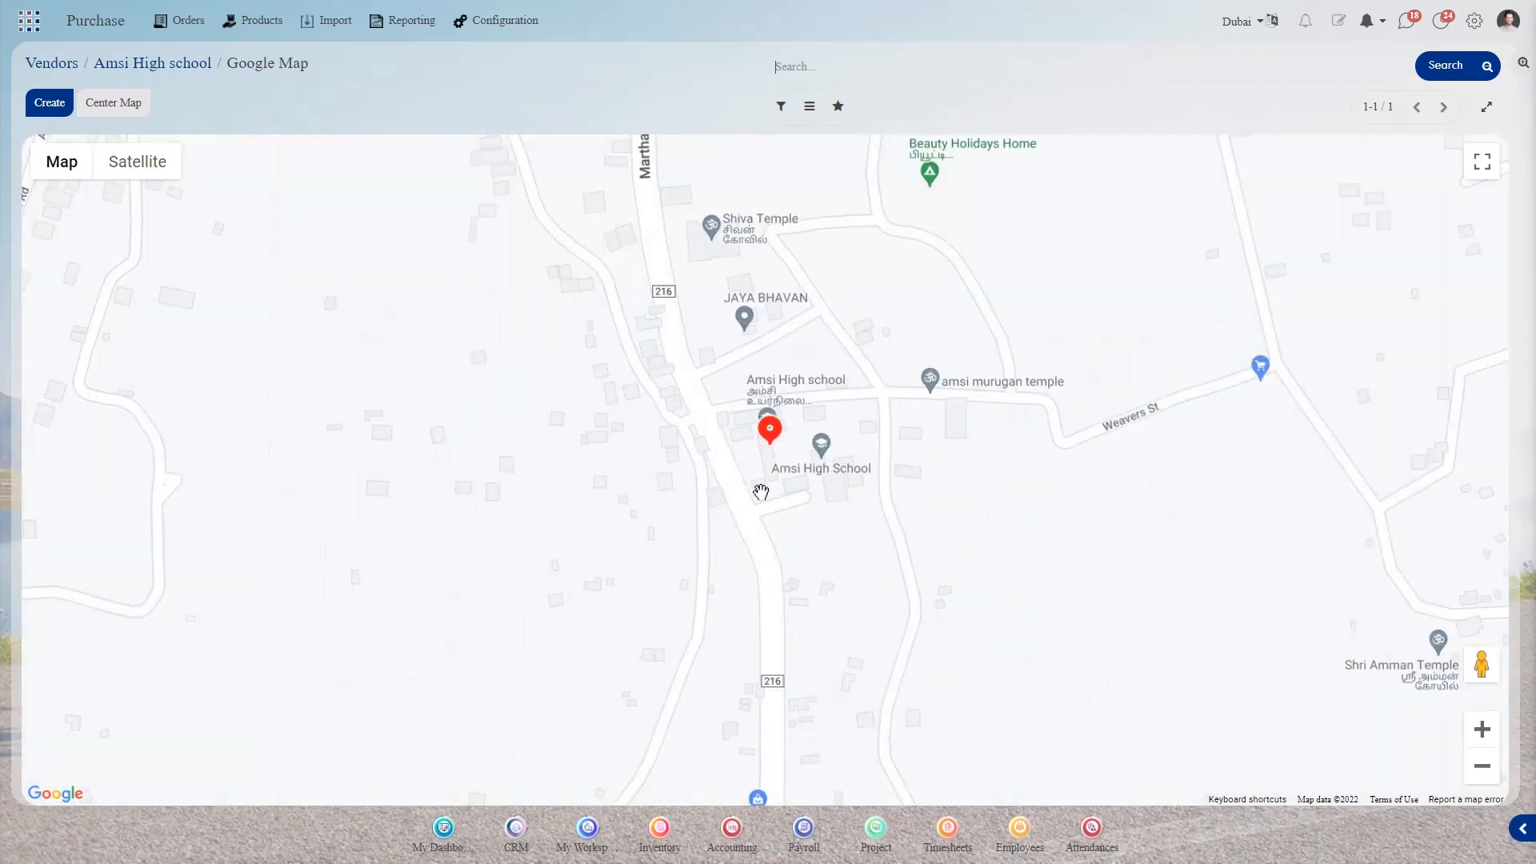
Step: Return to the Amsi High school vendor record, review its related-record shortcuts and open its Route
click(152, 69)
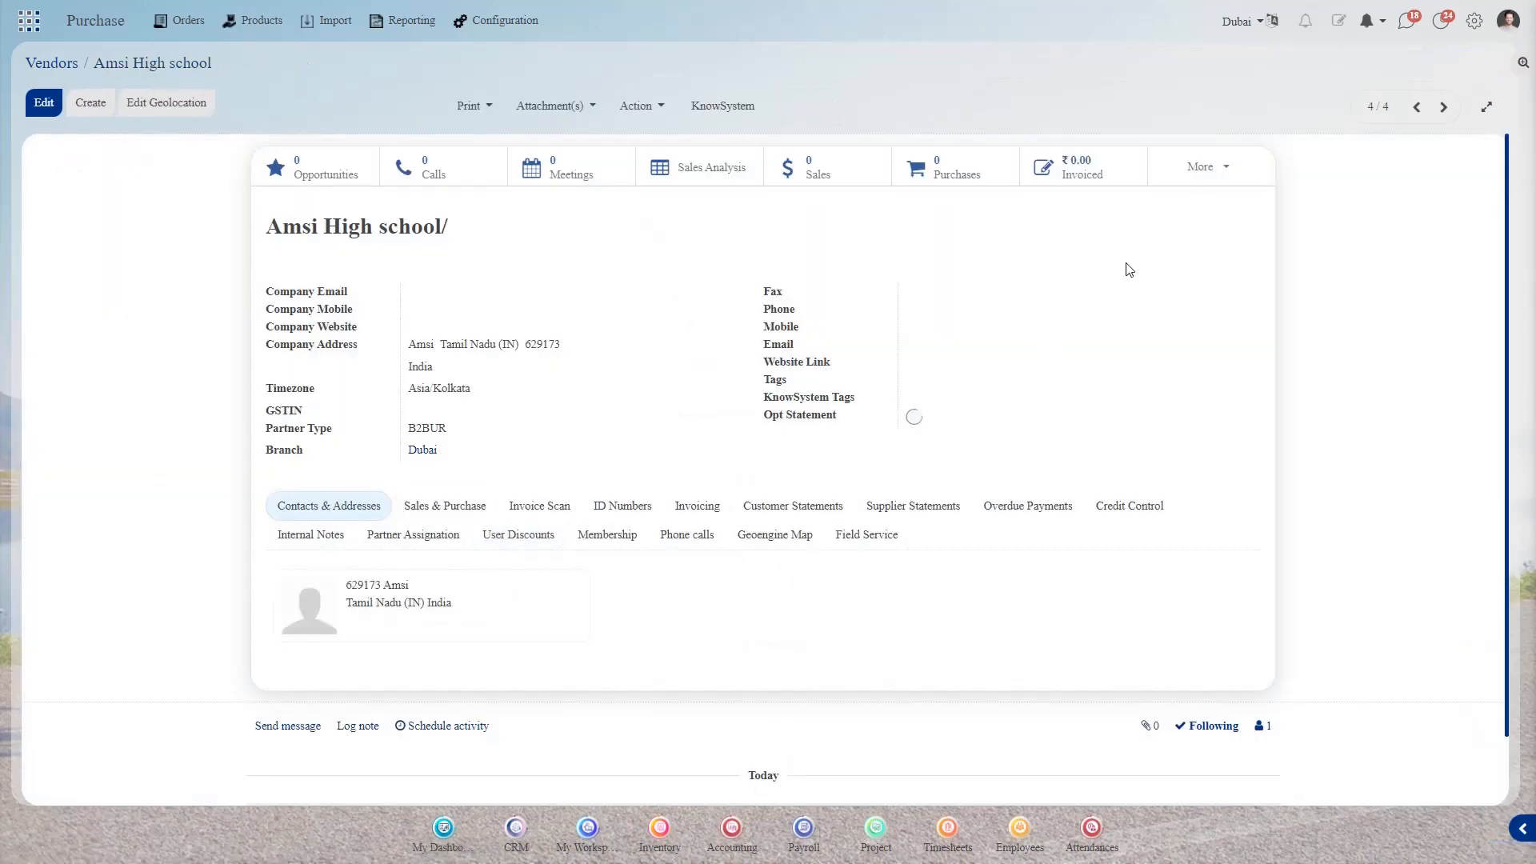
click(1204, 182)
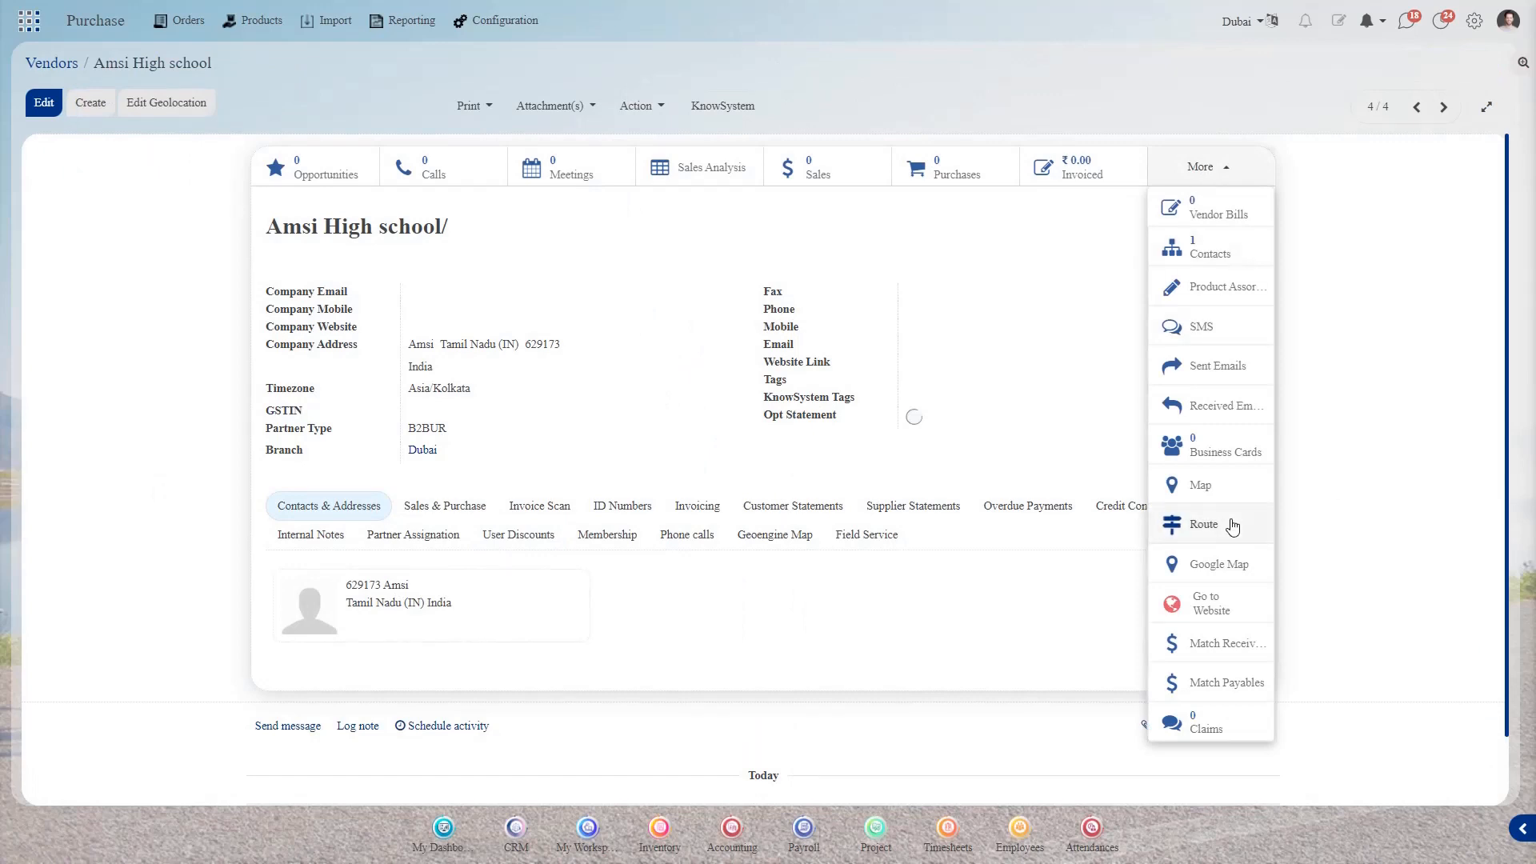
click(1042, 334)
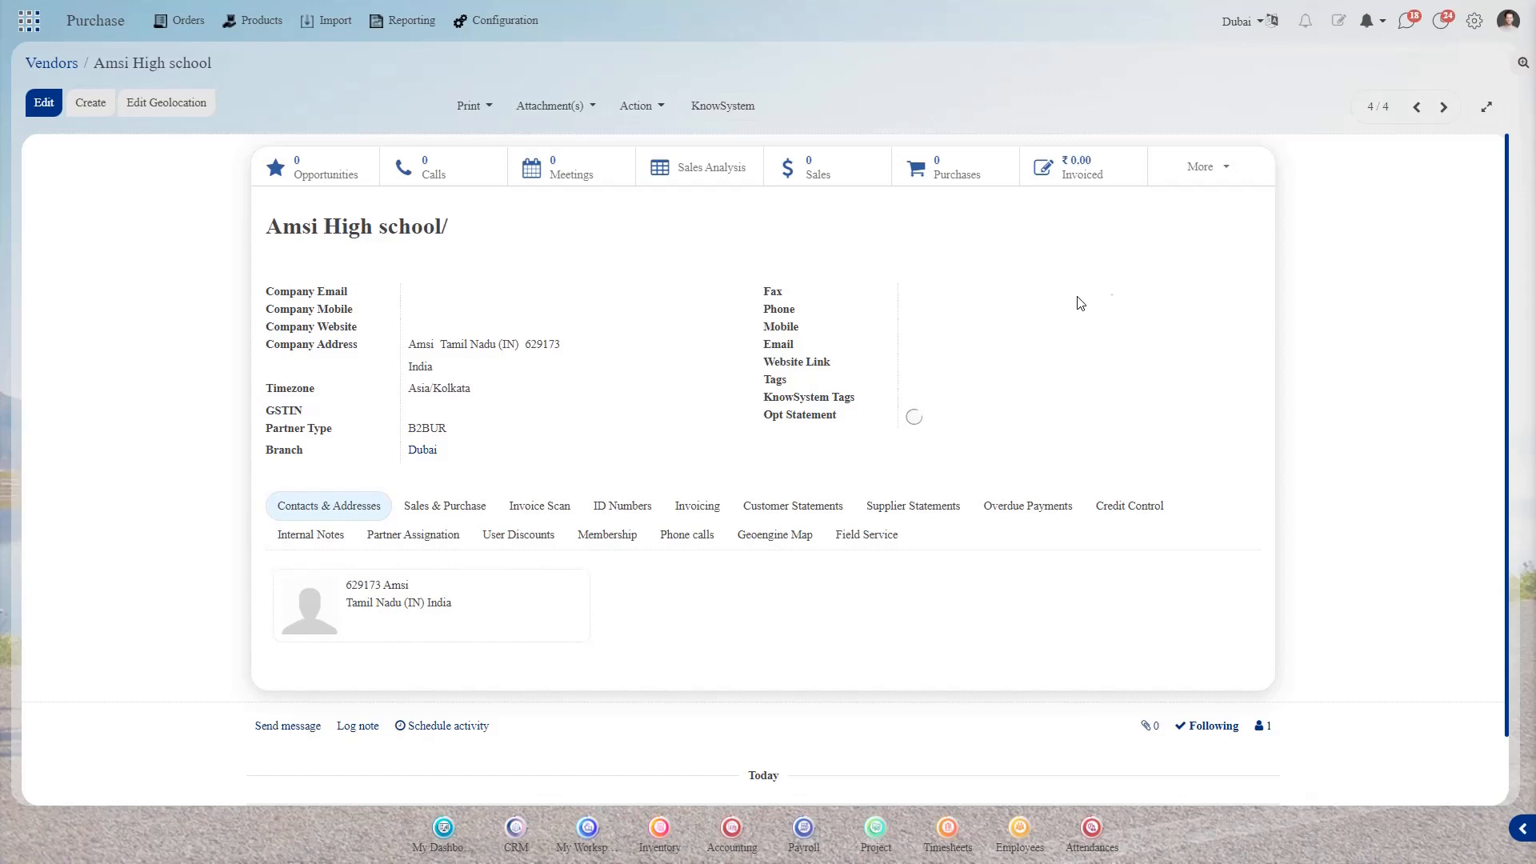
click(1204, 166)
click(1204, 547)
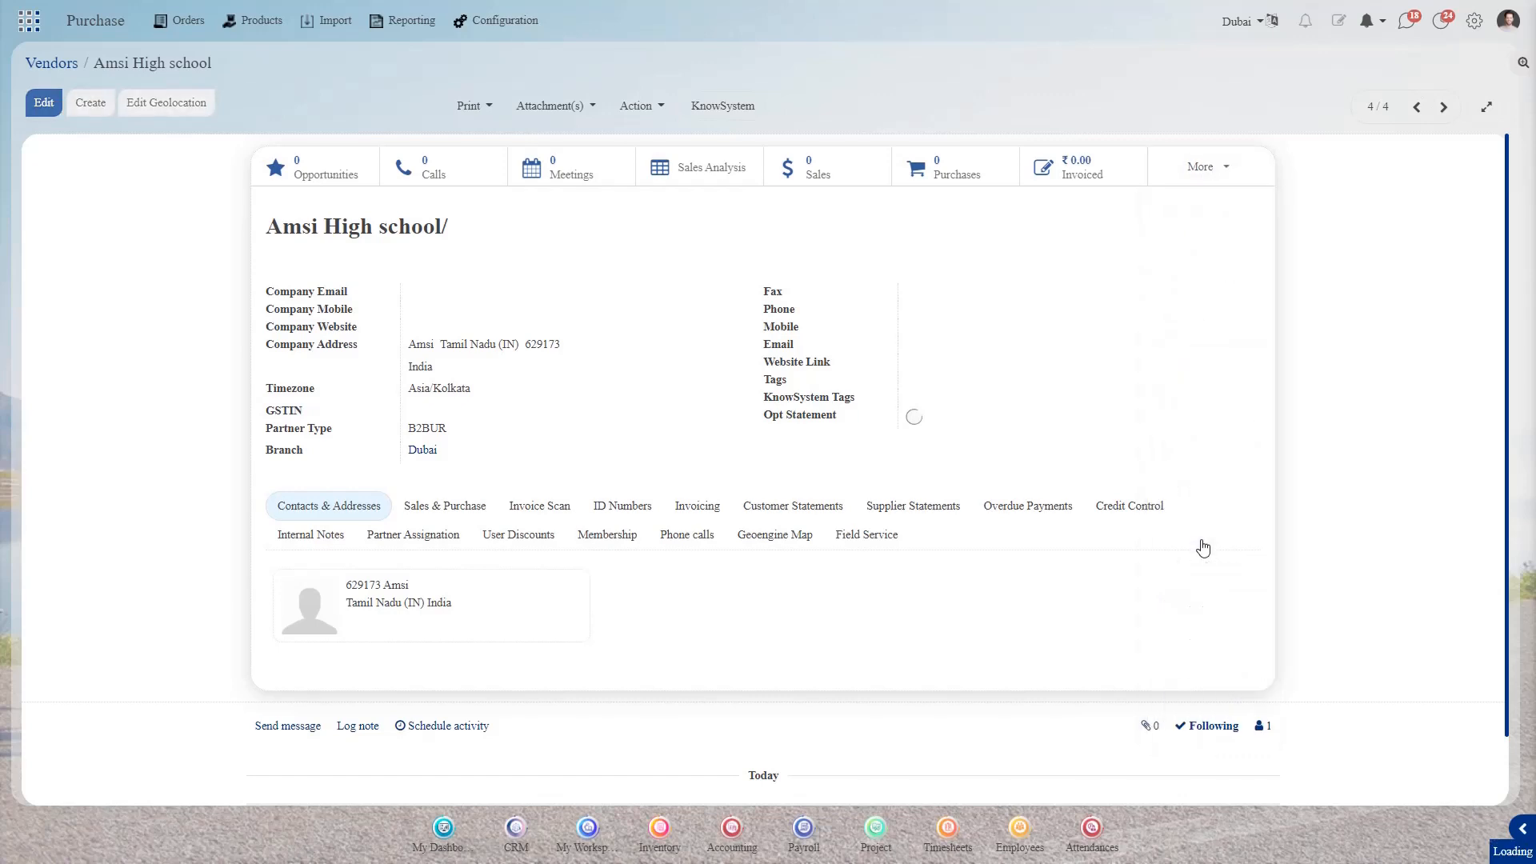